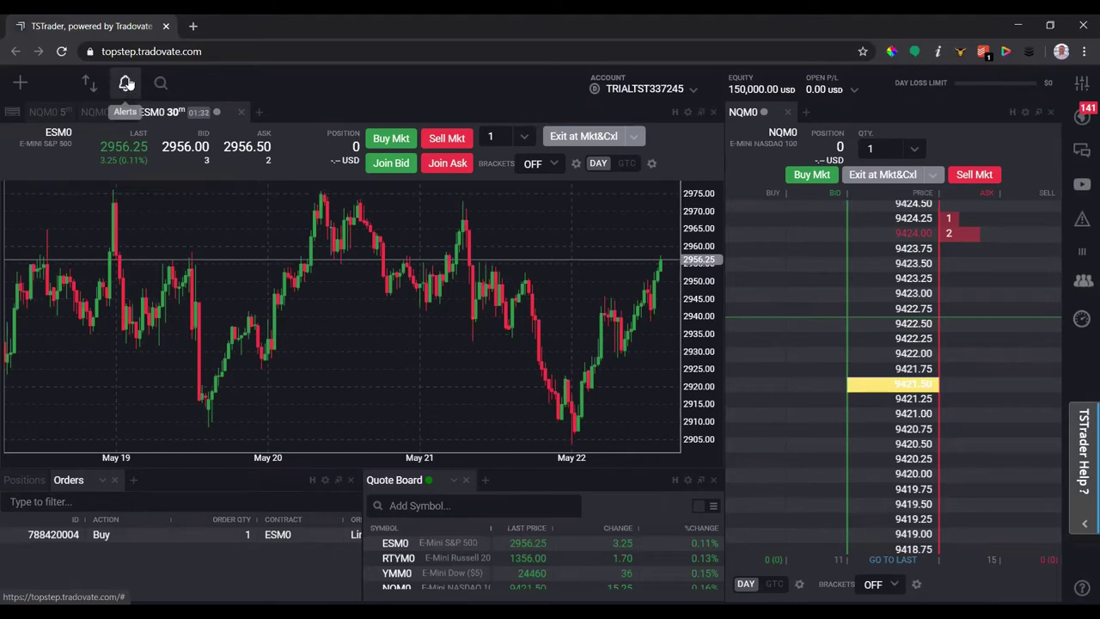
Open the alerts dialog, review the list of active alerts, and return to the new alert form.
click(125, 84)
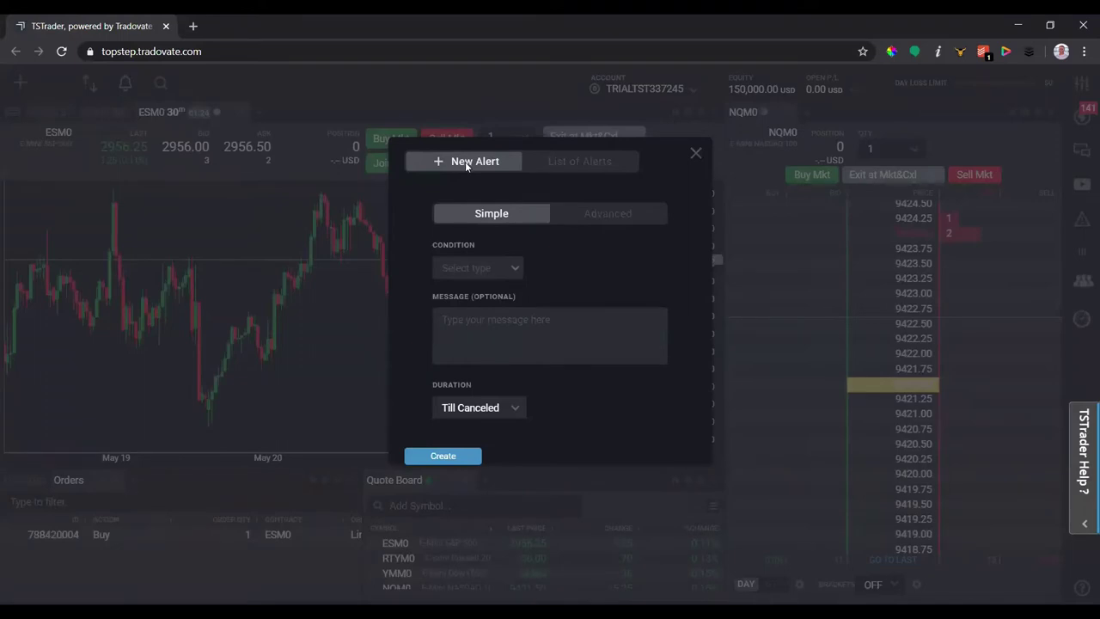
click(571, 164)
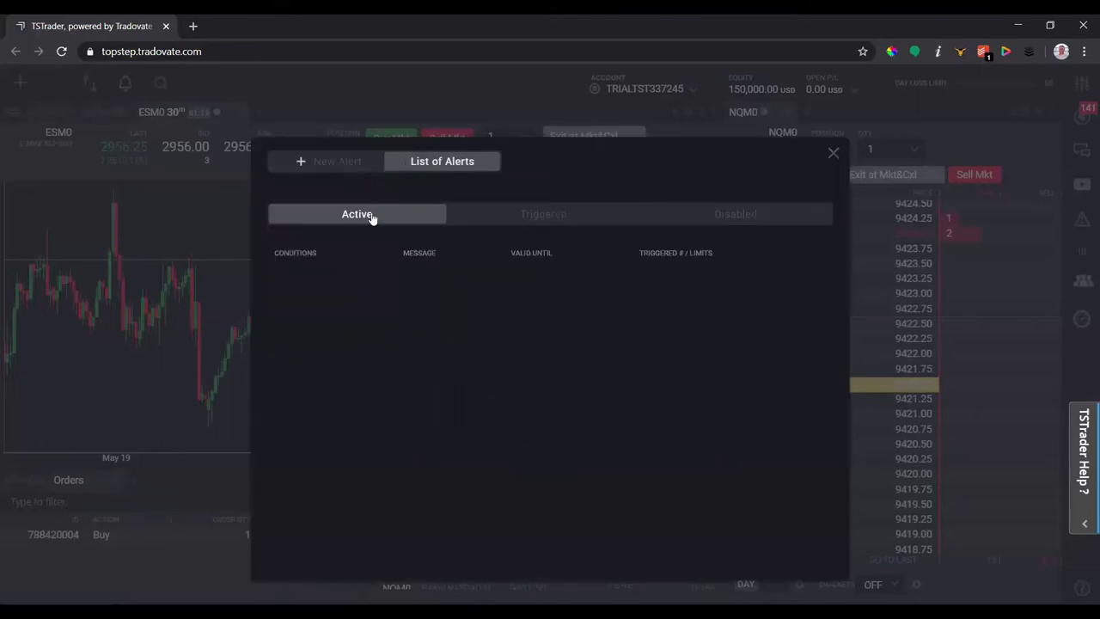
click(320, 162)
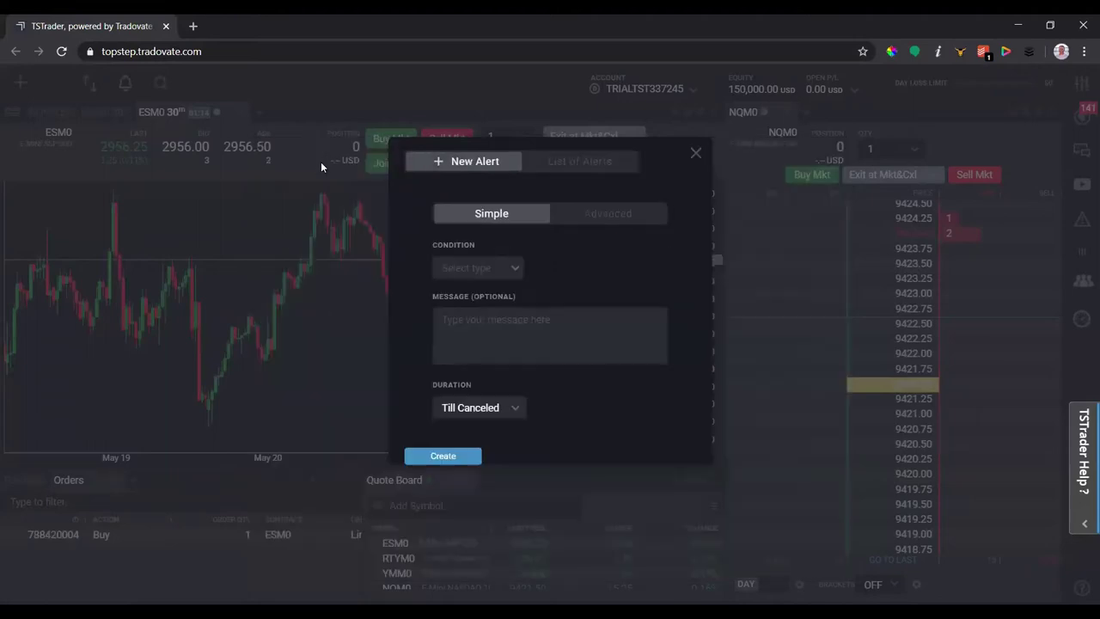
Set the simple alert's condition to symbol NQM0 with Last Price > 9422.50.
click(514, 267)
click(475, 290)
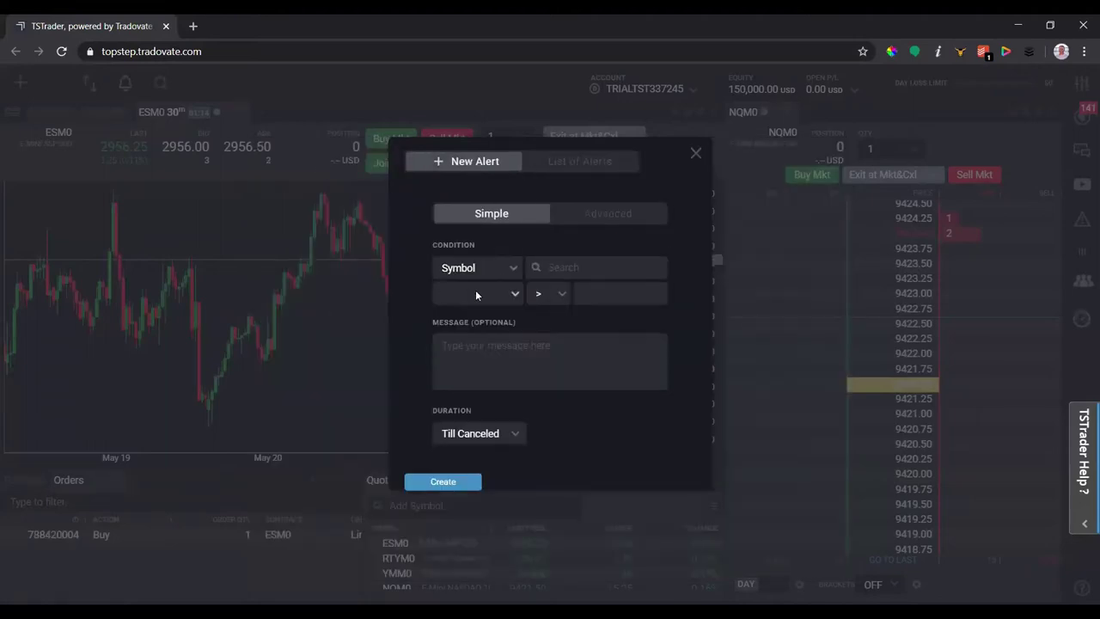
click(568, 262)
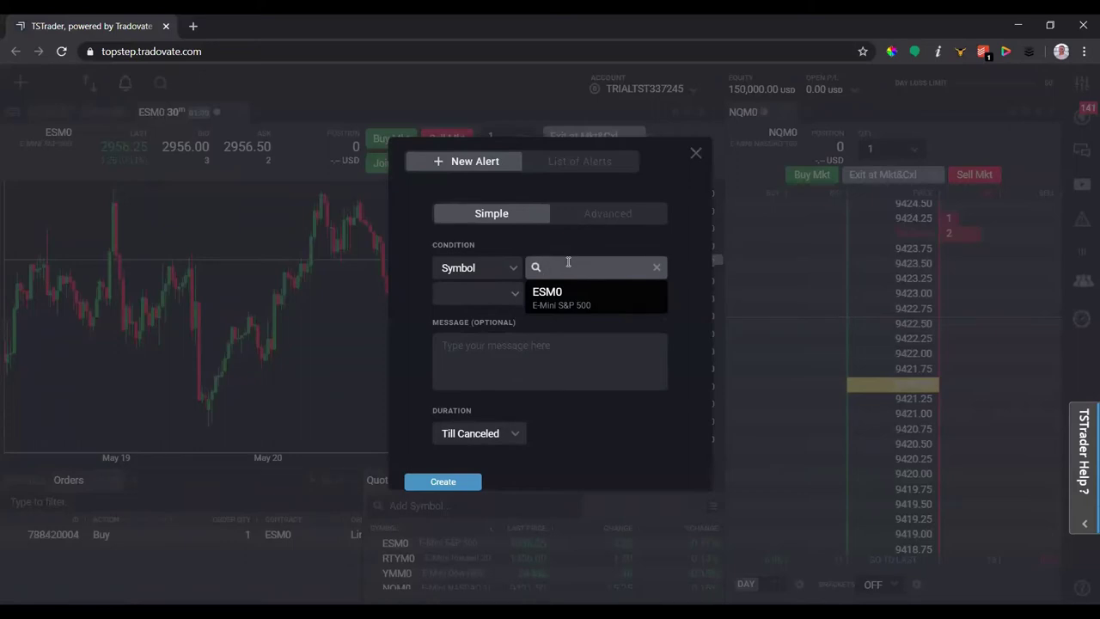
text(nq)
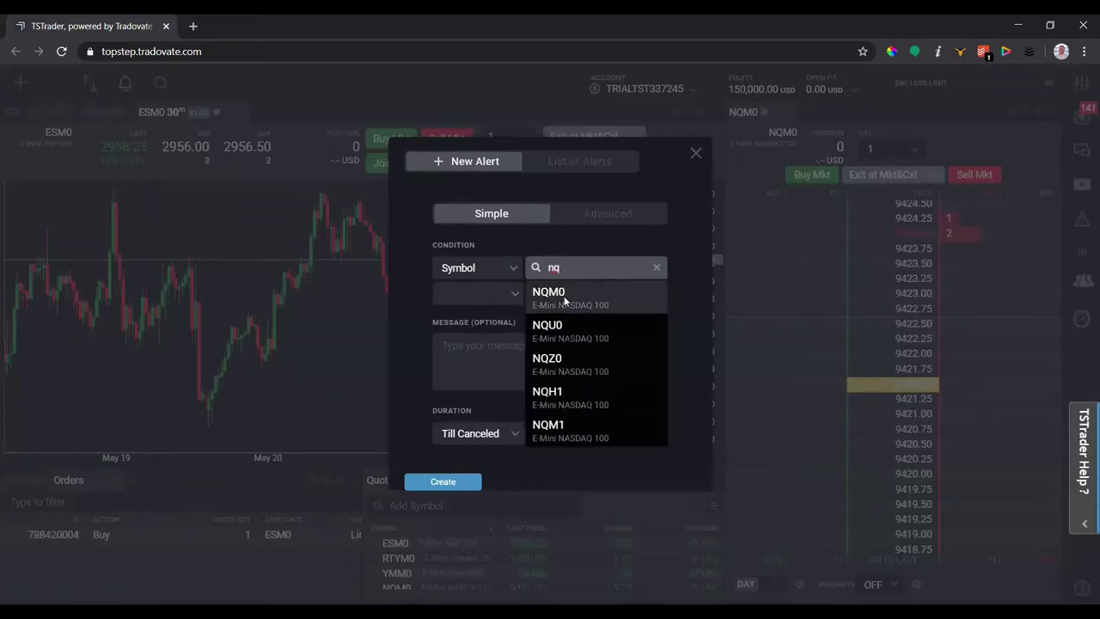
click(564, 296)
click(513, 294)
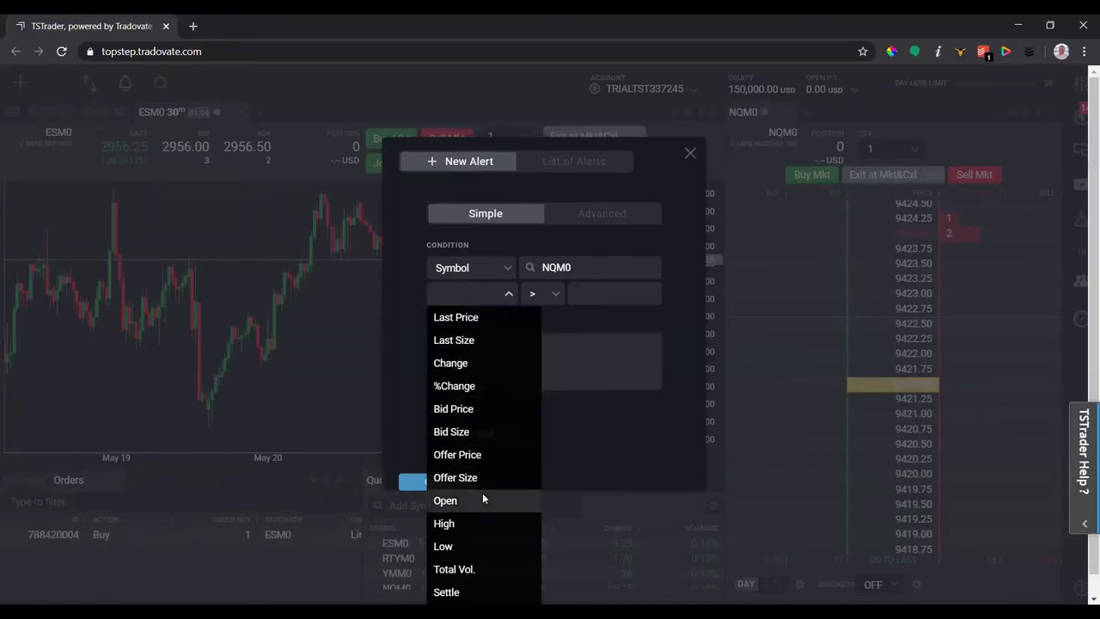
click(458, 318)
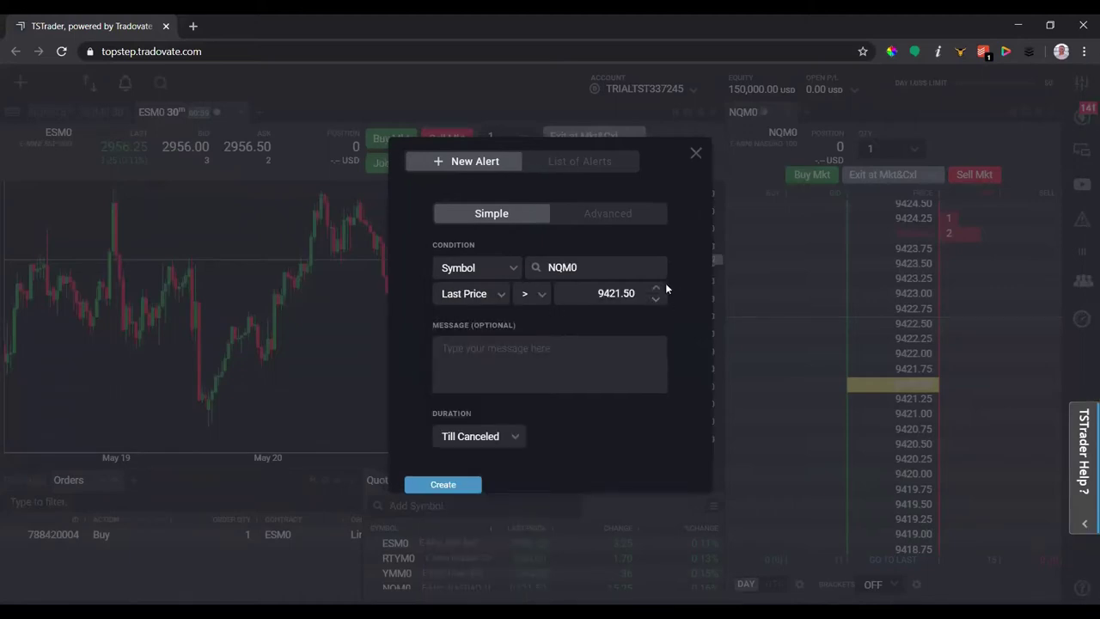
click(657, 288)
click(657, 288)
click(656, 288)
click(656, 289)
Add the message "Higher from here", keep the duration at Till Canceled, and create the alert.
click(476, 359)
text(Higher from here)
click(464, 440)
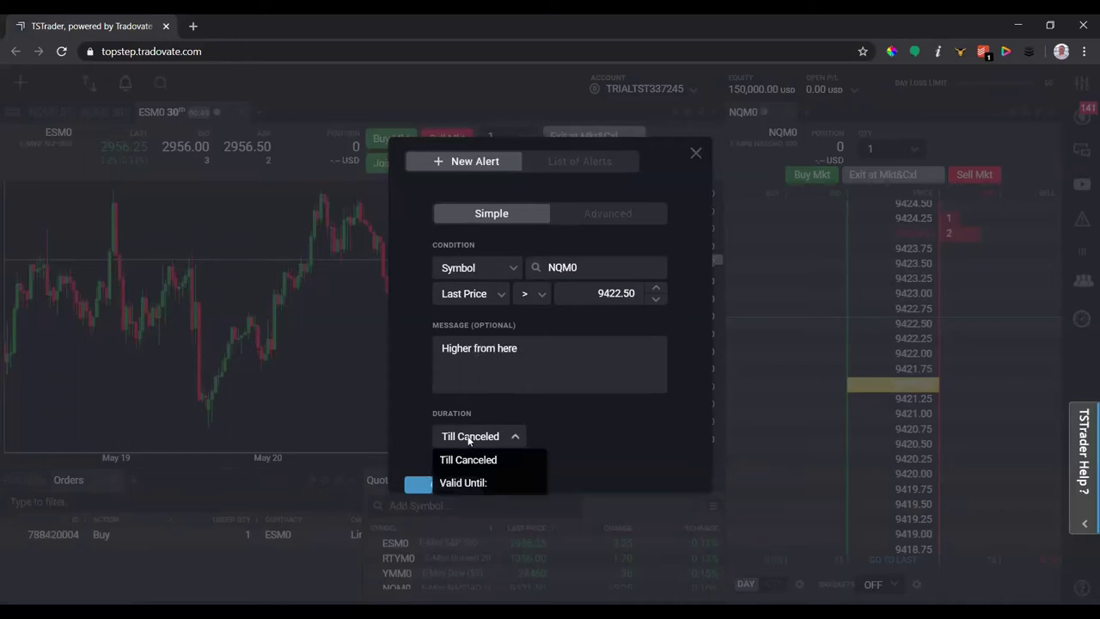
click(469, 440)
click(434, 486)
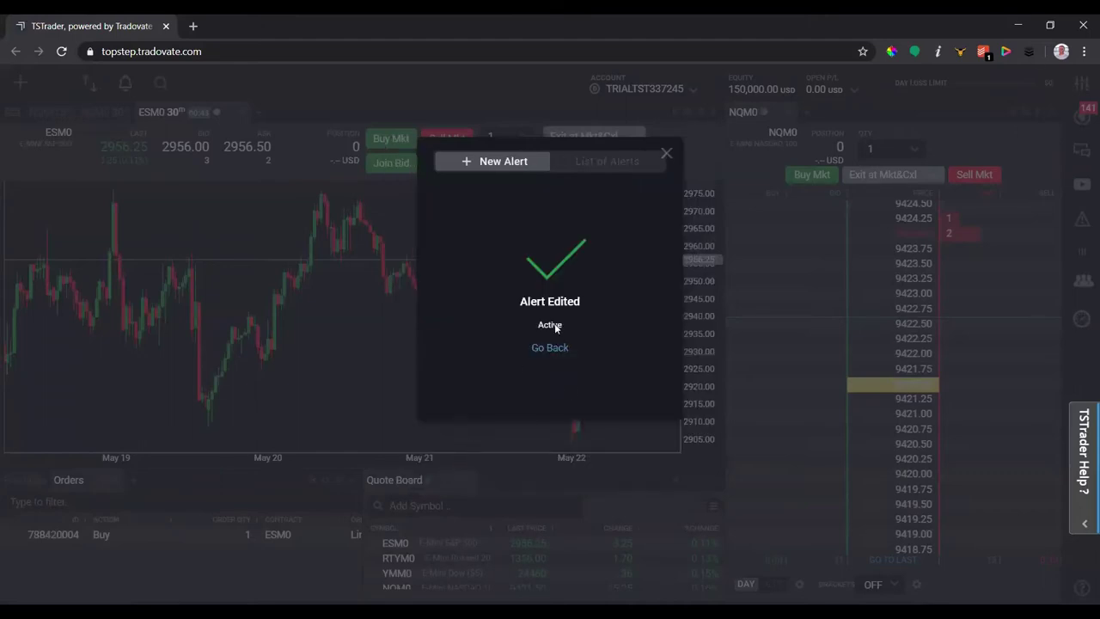
Review the NQM0 alert in the list of active alerts and return to a blank new alert form.
click(575, 161)
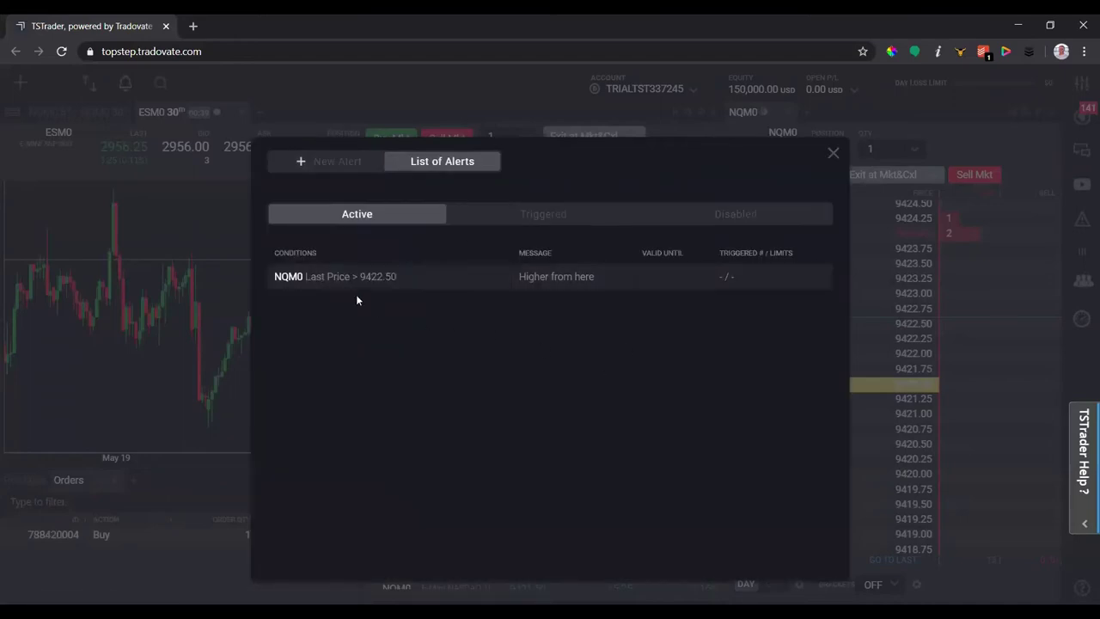
mouse_move(337, 278)
click(336, 161)
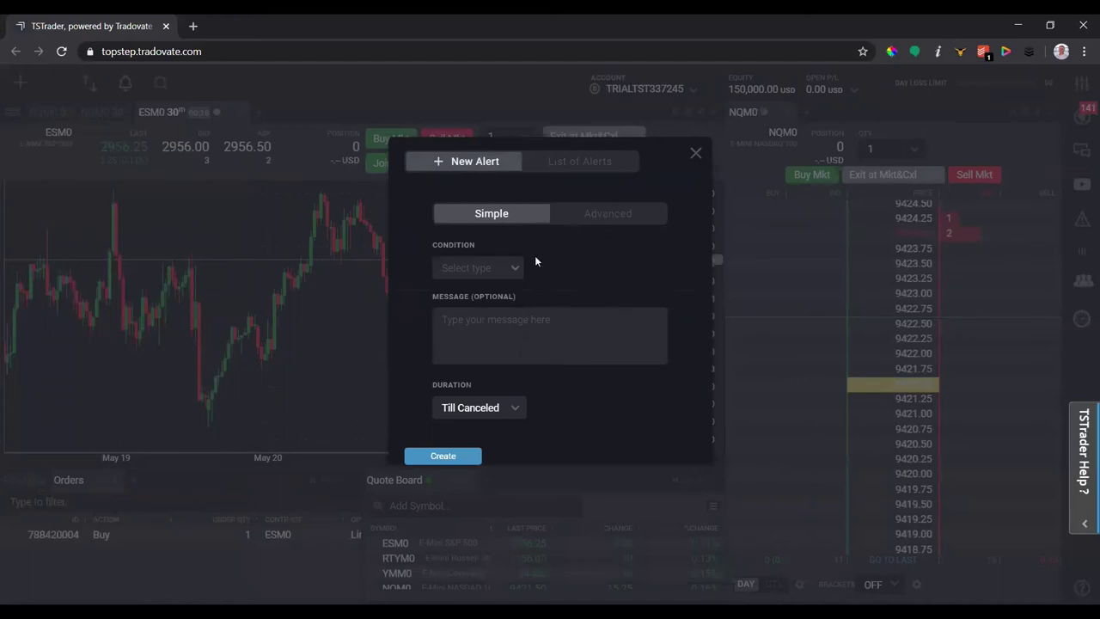
Choose an Account condition for the trading account and examine the criteria available for it.
click(517, 269)
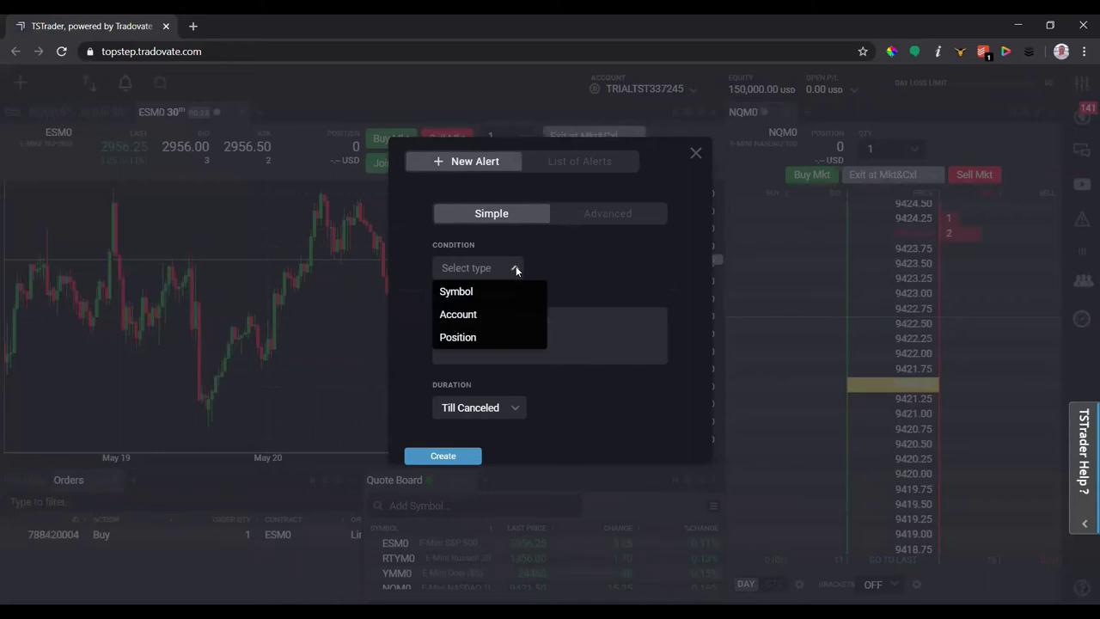
click(467, 315)
click(575, 267)
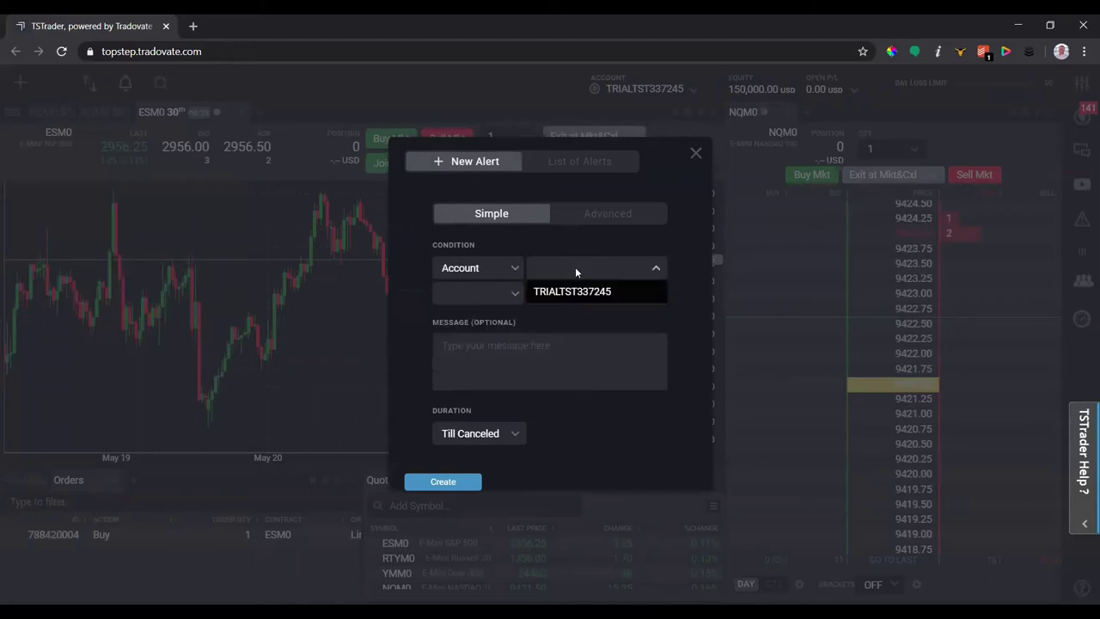
click(574, 292)
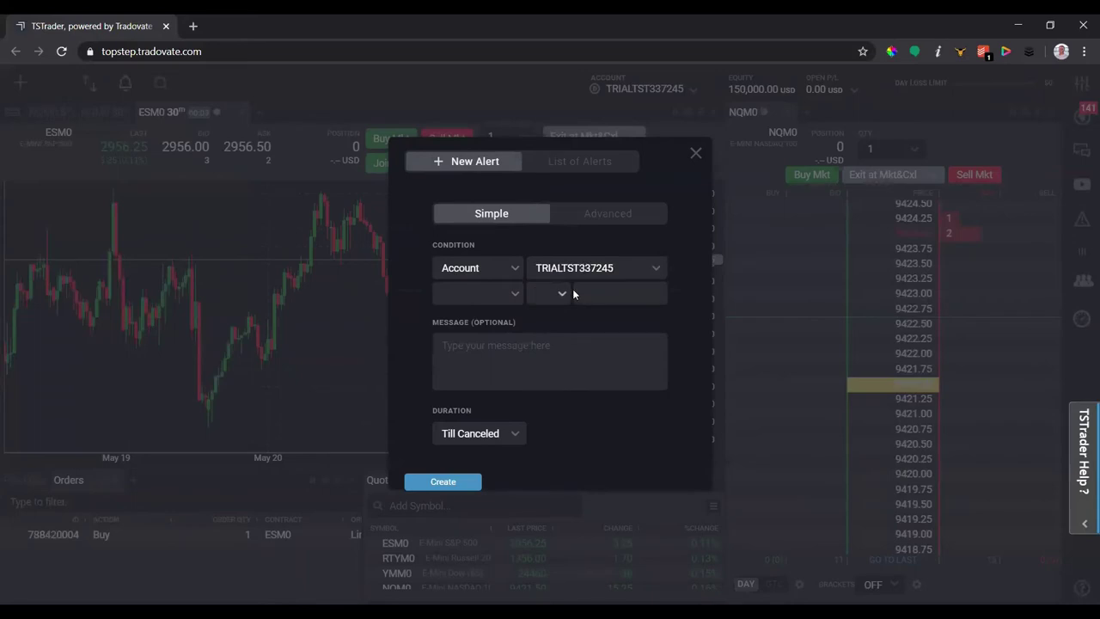
click(514, 293)
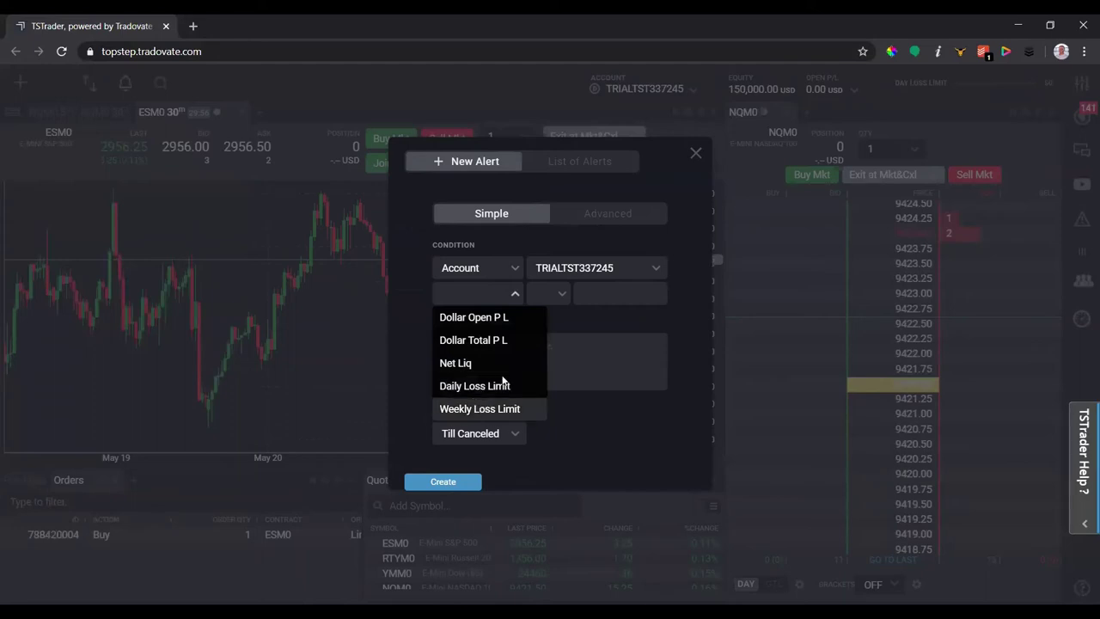
click(569, 301)
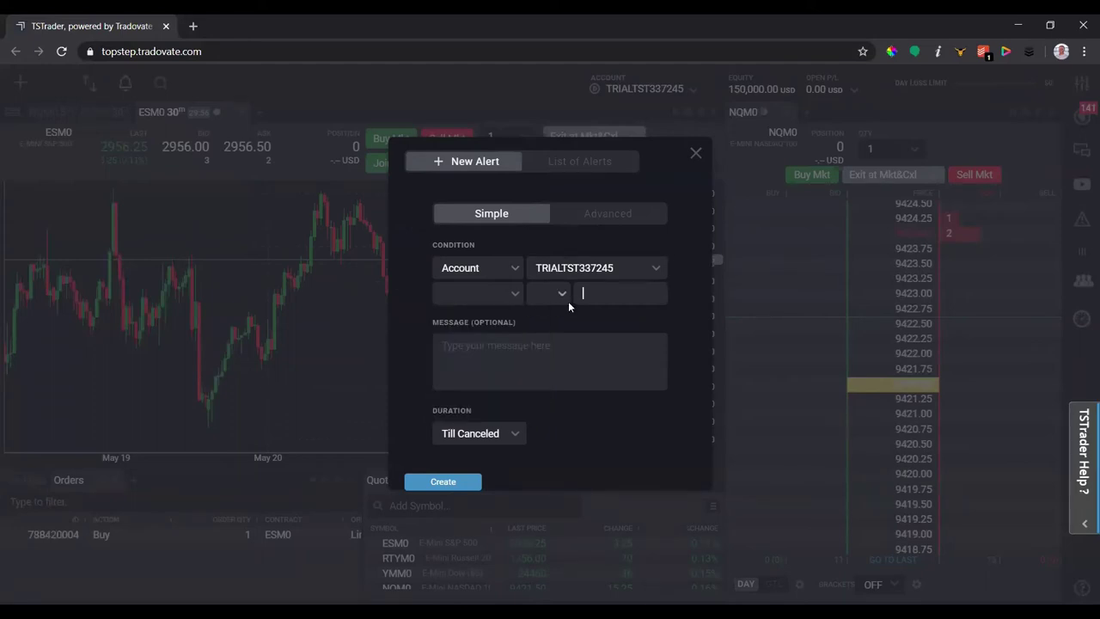
Change the condition type to Position with symbol NQM0 and examine the criteria available for it.
click(509, 270)
click(457, 340)
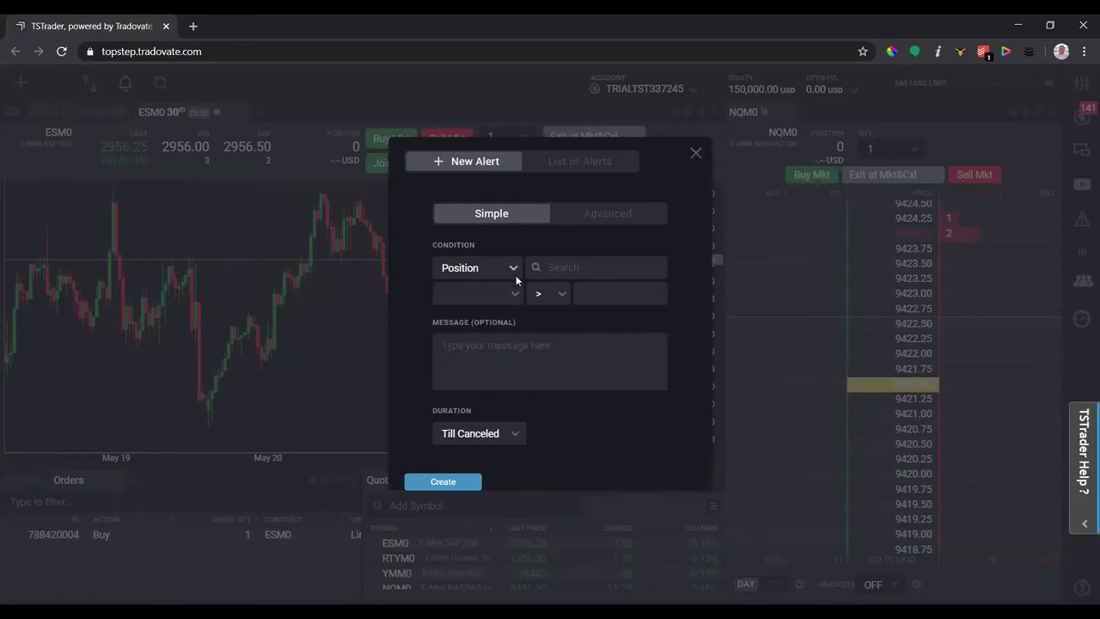
click(562, 266)
click(567, 286)
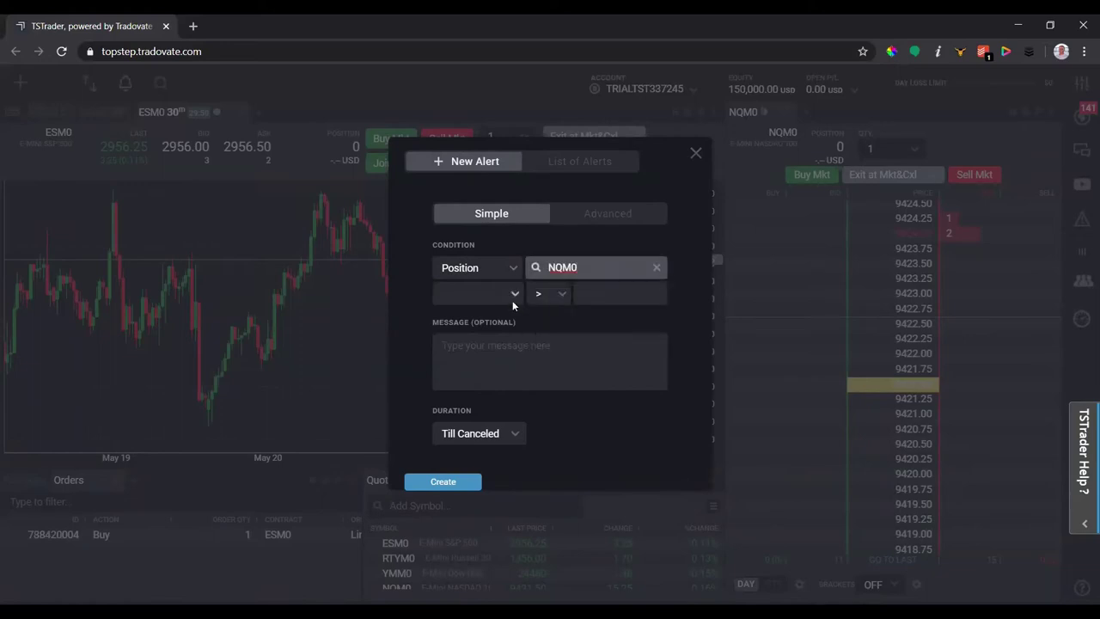
click(514, 295)
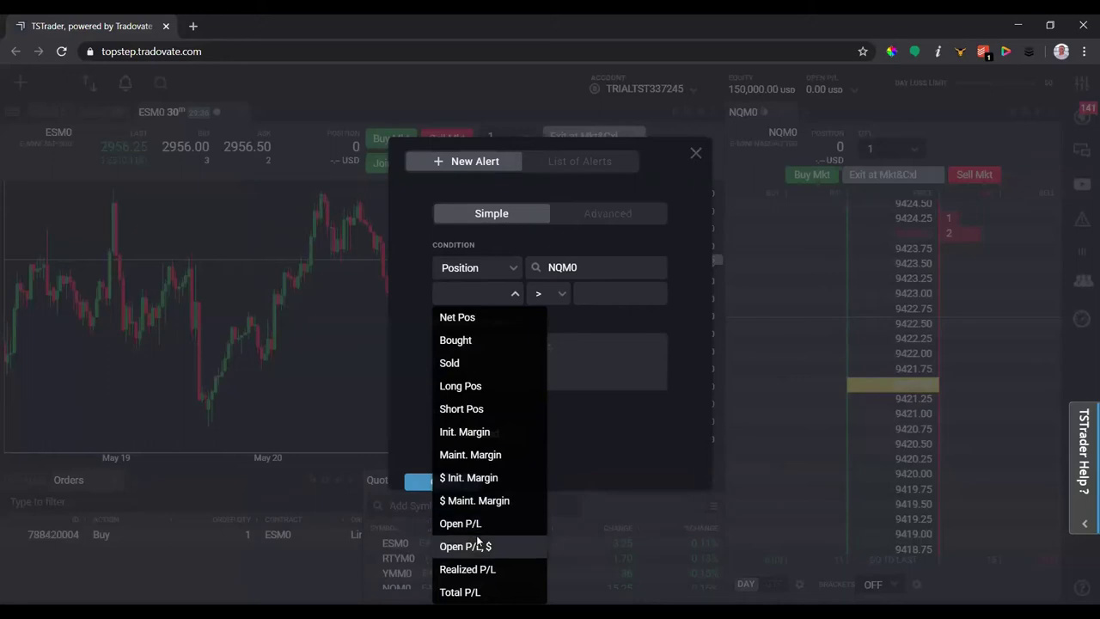
click(561, 238)
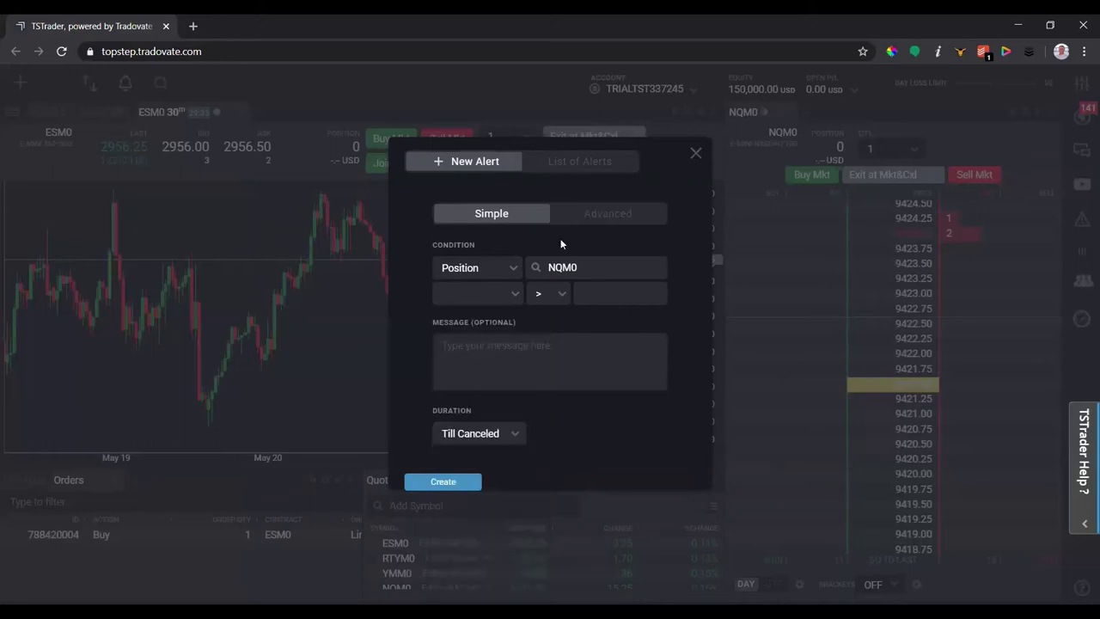
Set the condition type to Symbol and switch the new alert from Simple to Advanced.
click(516, 268)
click(455, 290)
click(609, 216)
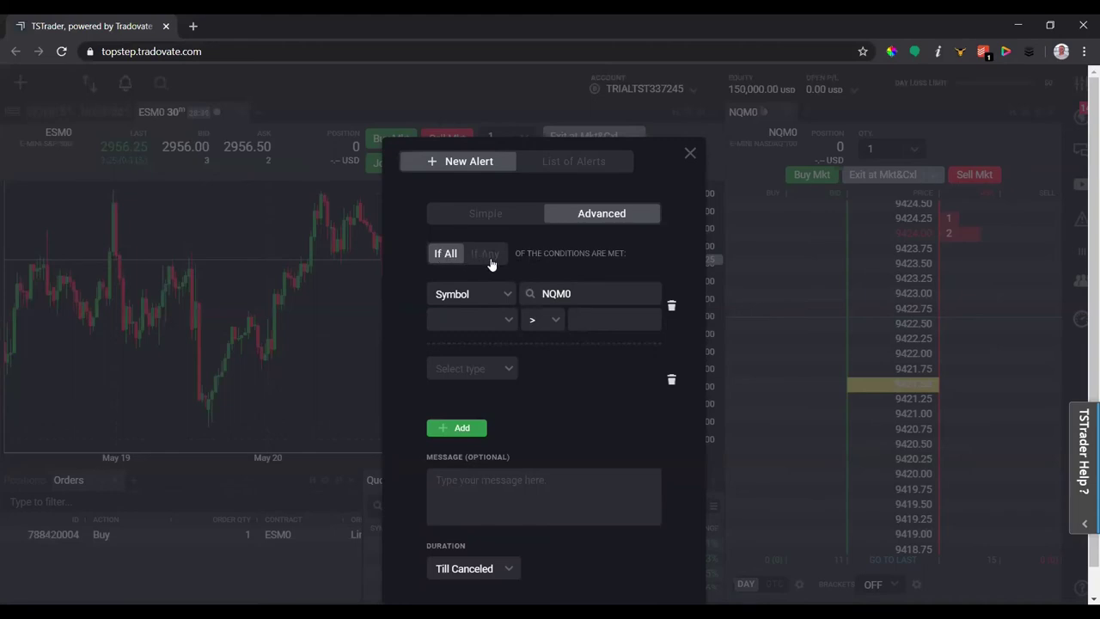
Set the first NQM0 condition to Last Price > 9423.75.
click(508, 320)
click(473, 346)
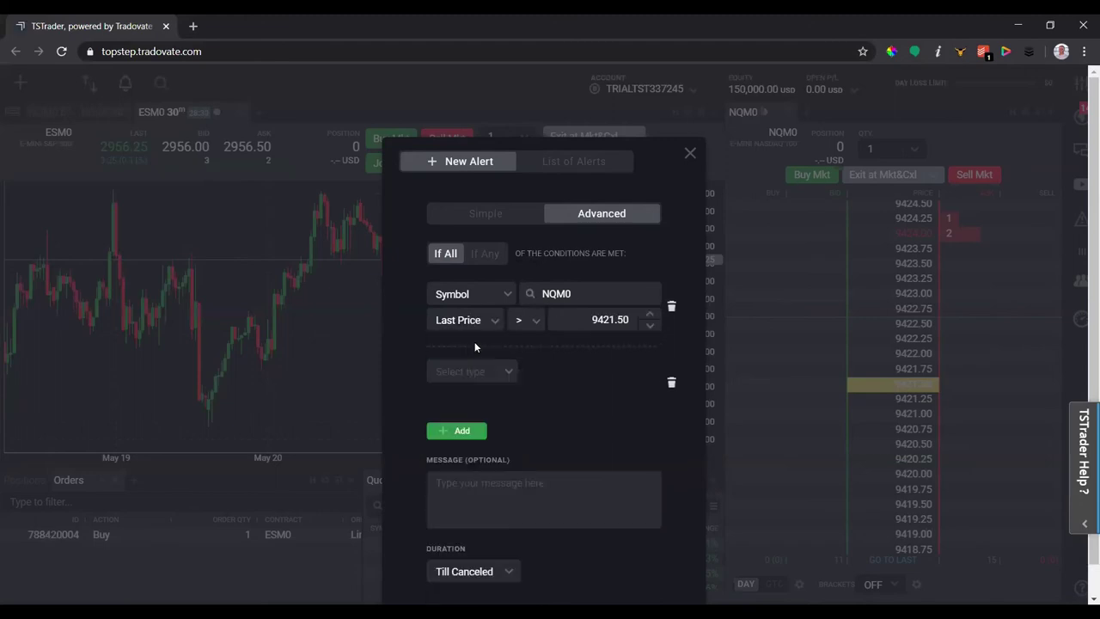
click(650, 315)
click(653, 314)
click(652, 315)
Define the second condition as symbol NQM0 with Bid Size > 100.
click(508, 372)
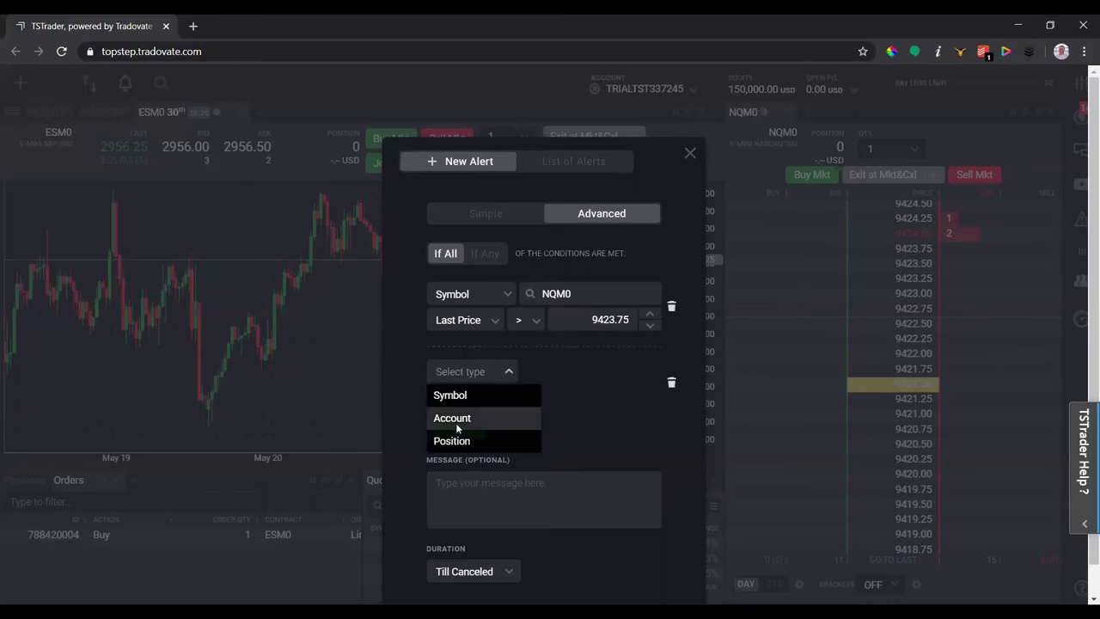
click(456, 397)
click(552, 368)
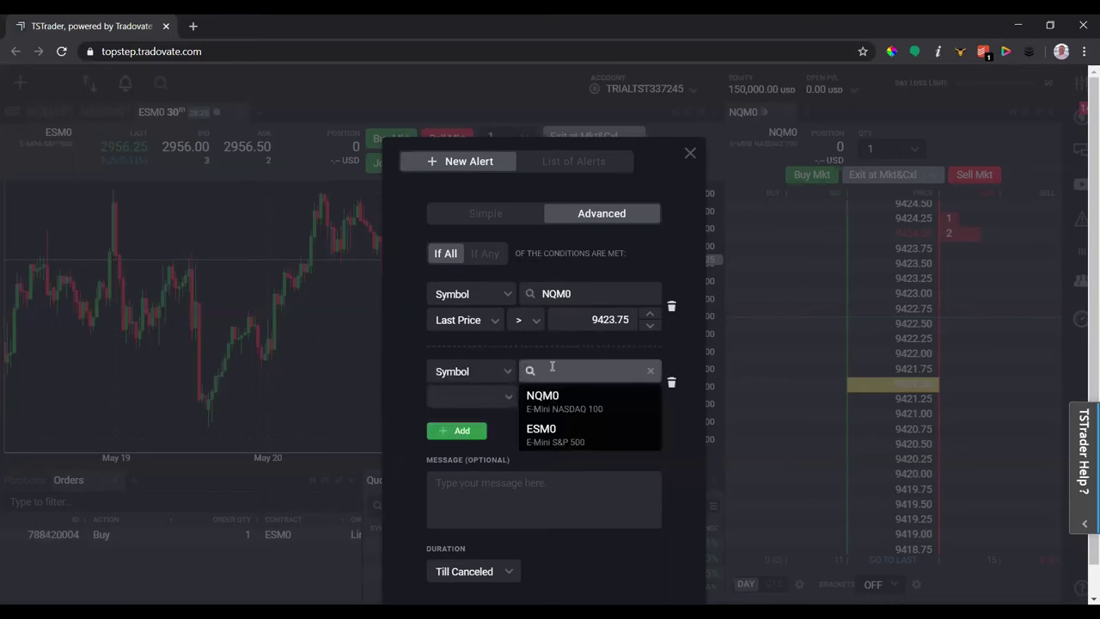
click(546, 399)
click(509, 397)
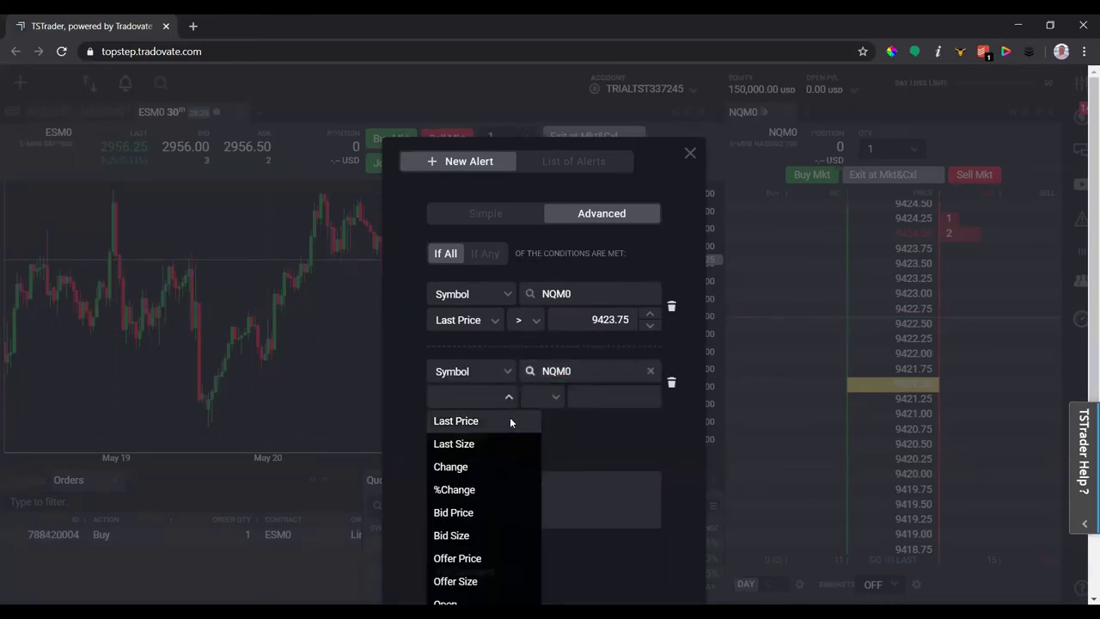
click(468, 535)
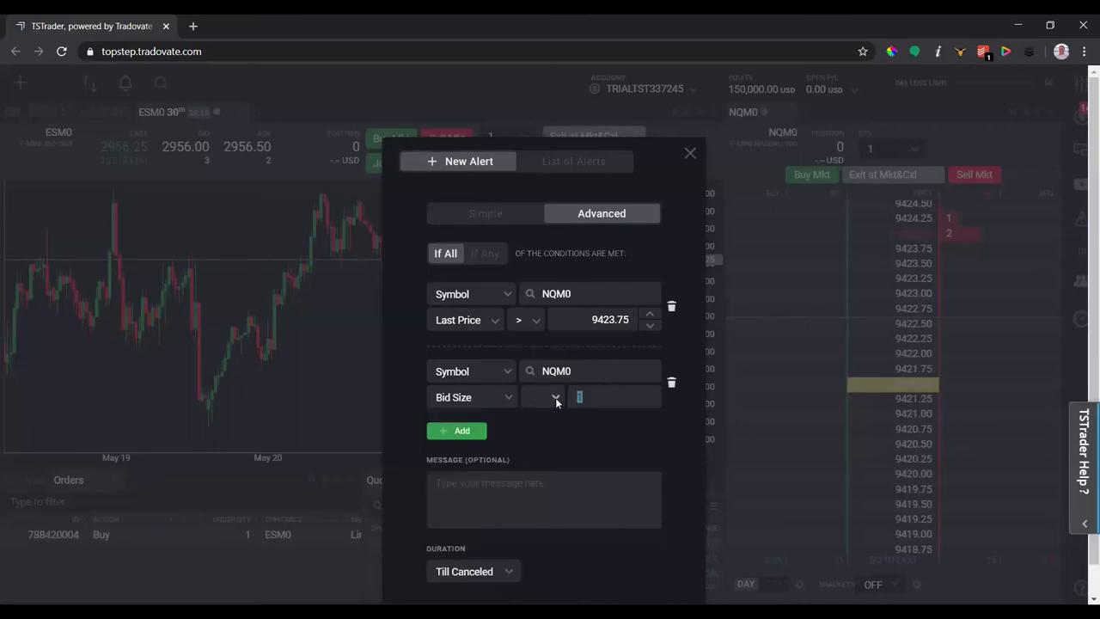
text(100)
click(555, 398)
click(542, 421)
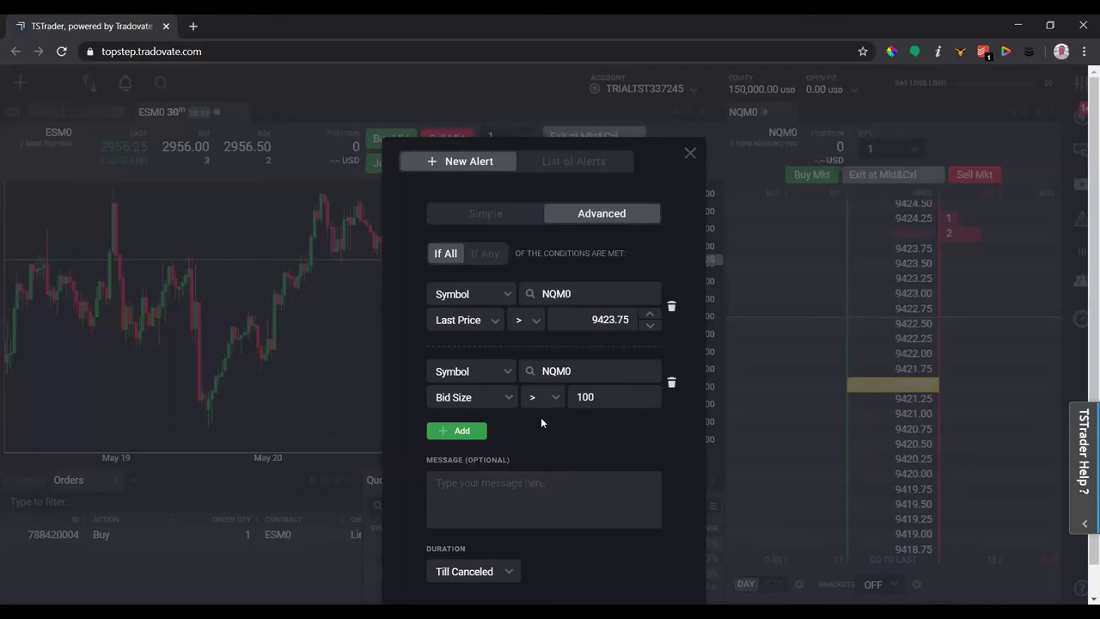
Add a third condition of type Position for NQM0.
click(458, 432)
click(494, 447)
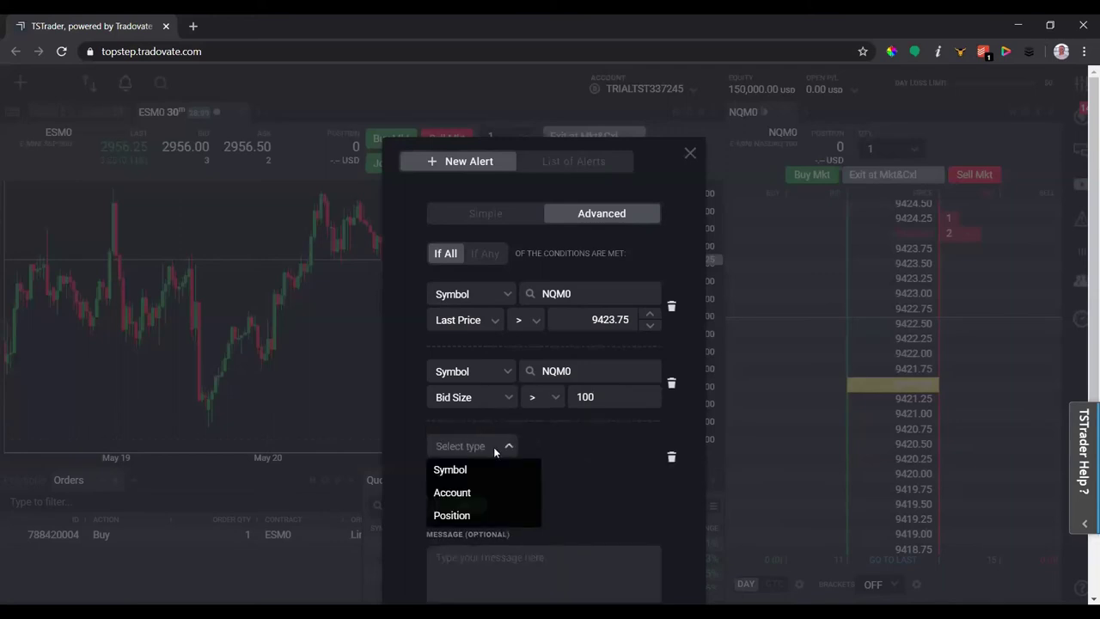
click(461, 515)
click(566, 447)
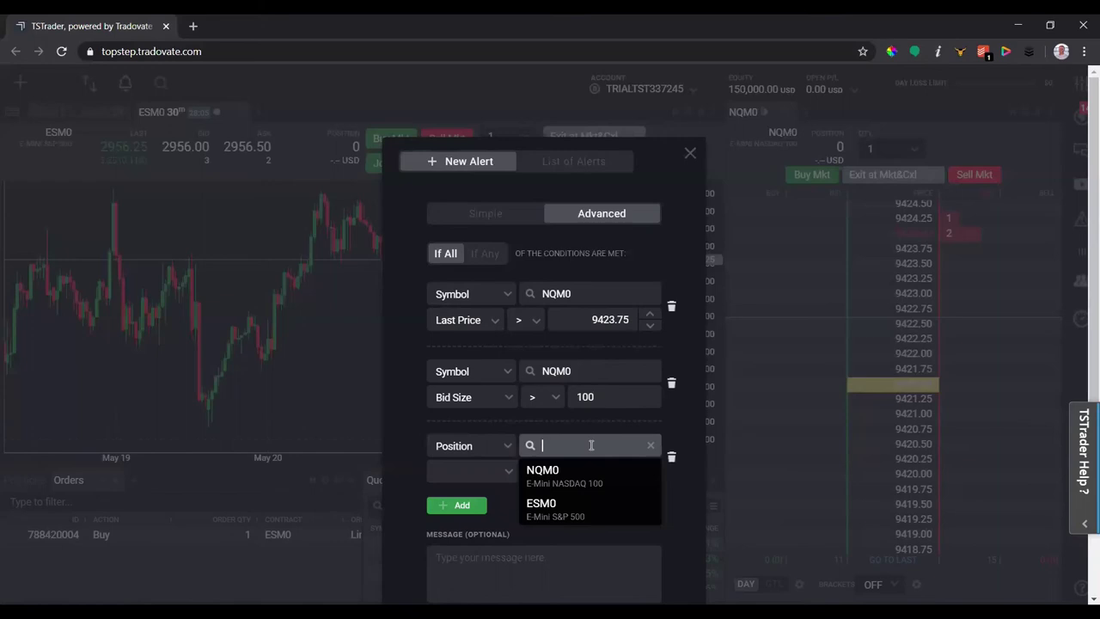
click(559, 468)
Set the third condition's criterion to Open P/L, $ > 100.
click(478, 472)
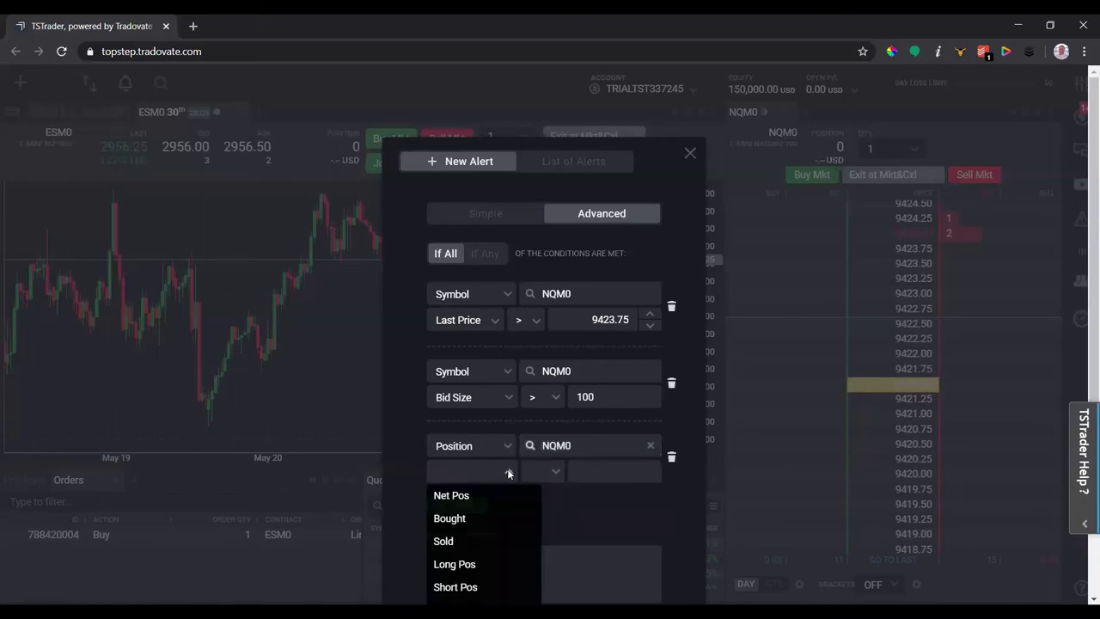
scroll(479, 508, down, 1)
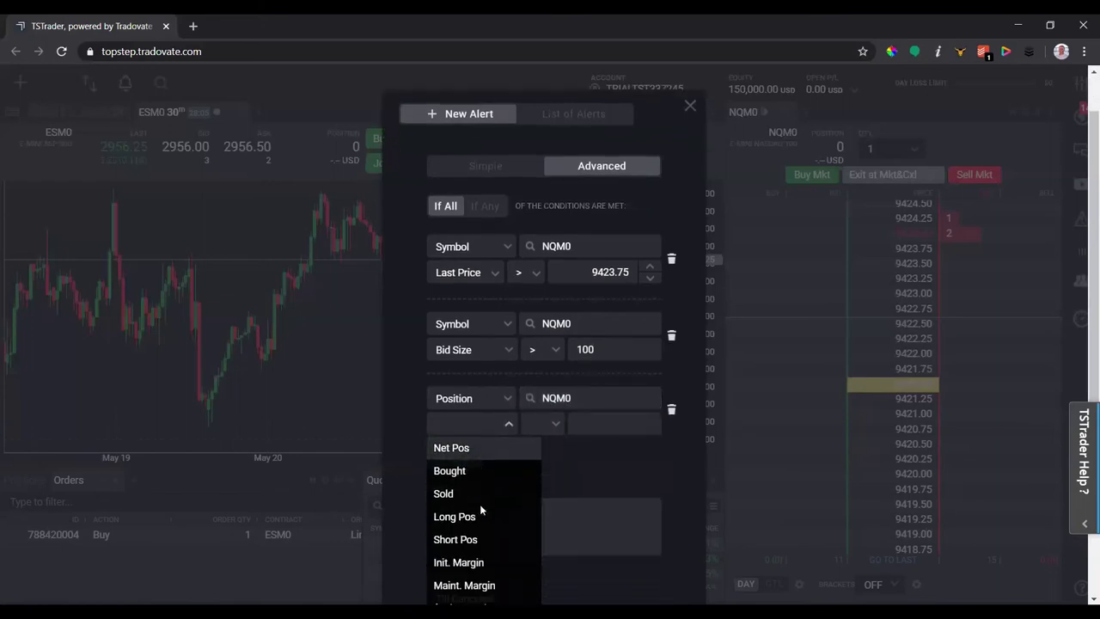
scroll(475, 516, down, 3)
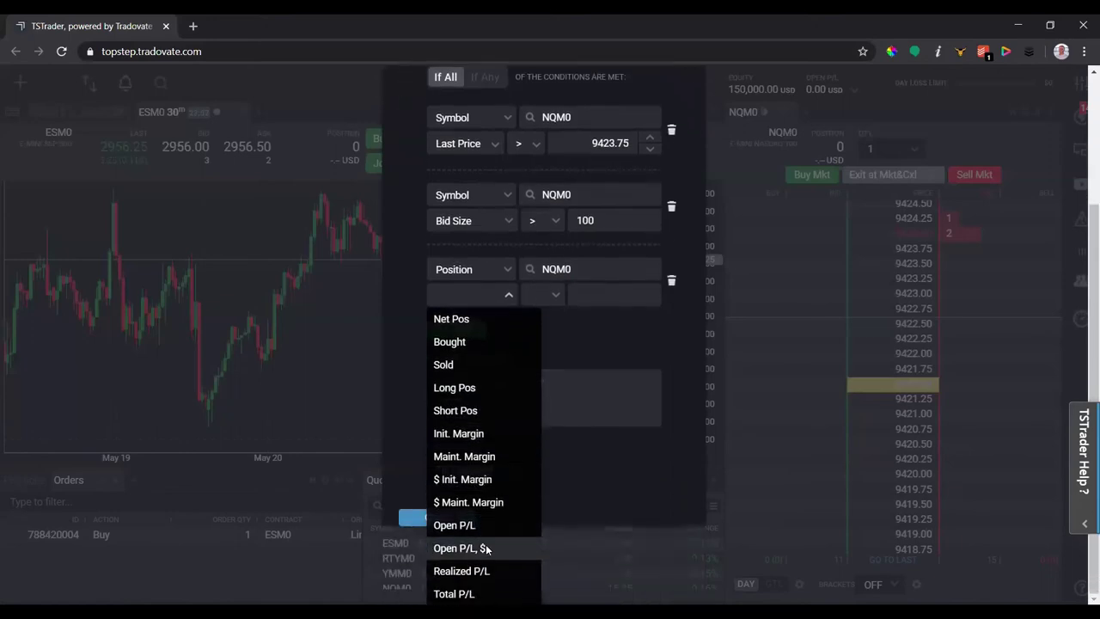
click(485, 547)
click(555, 365)
click(554, 388)
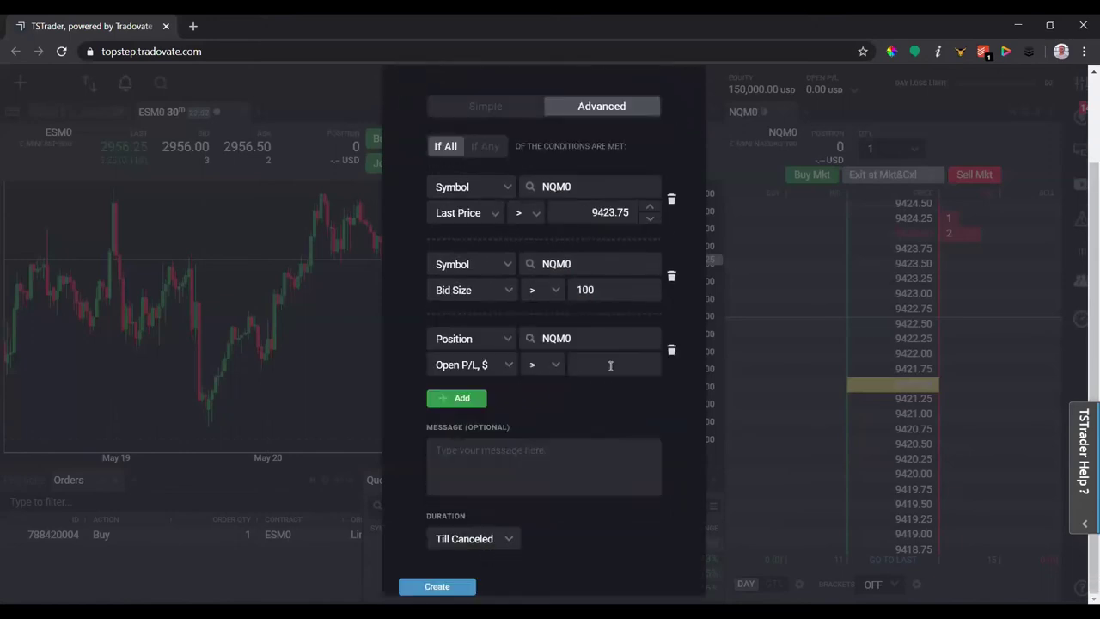
click(610, 364)
text(100)
scroll(559, 372, up, 1)
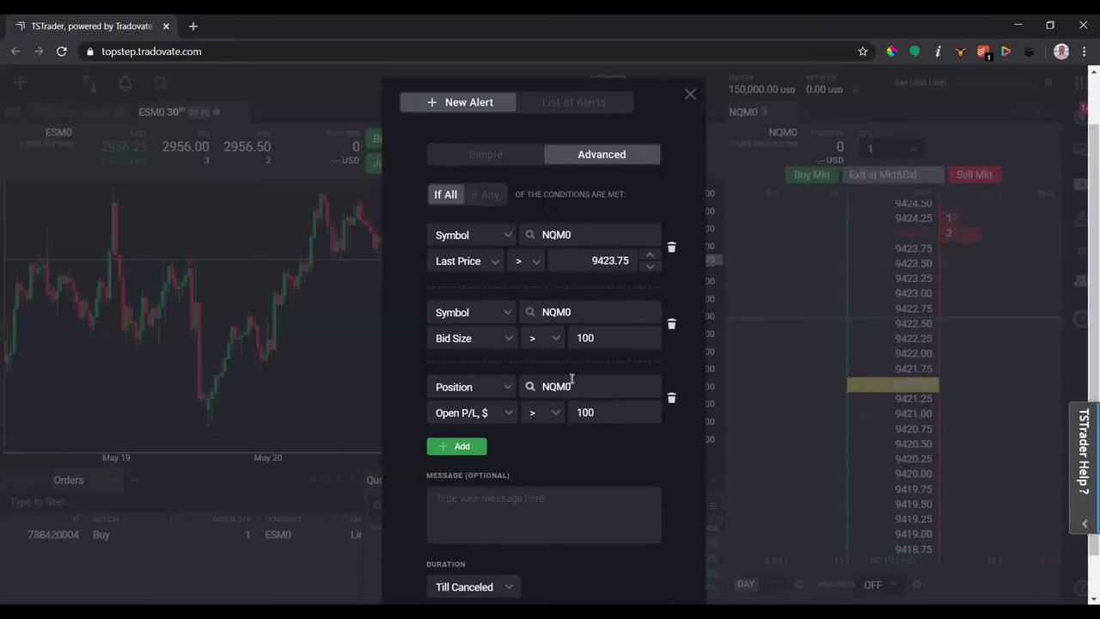
Apply the If All rule to the alert's conditions and create the advanced NQM0 alert with duration Till Canceled.
click(481, 196)
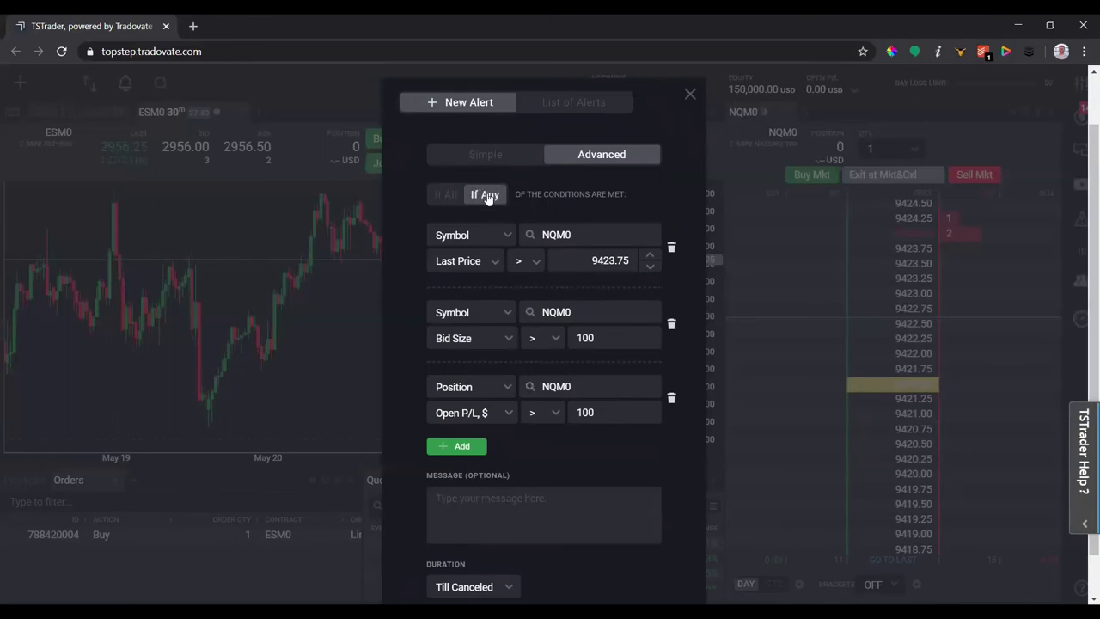
click(449, 198)
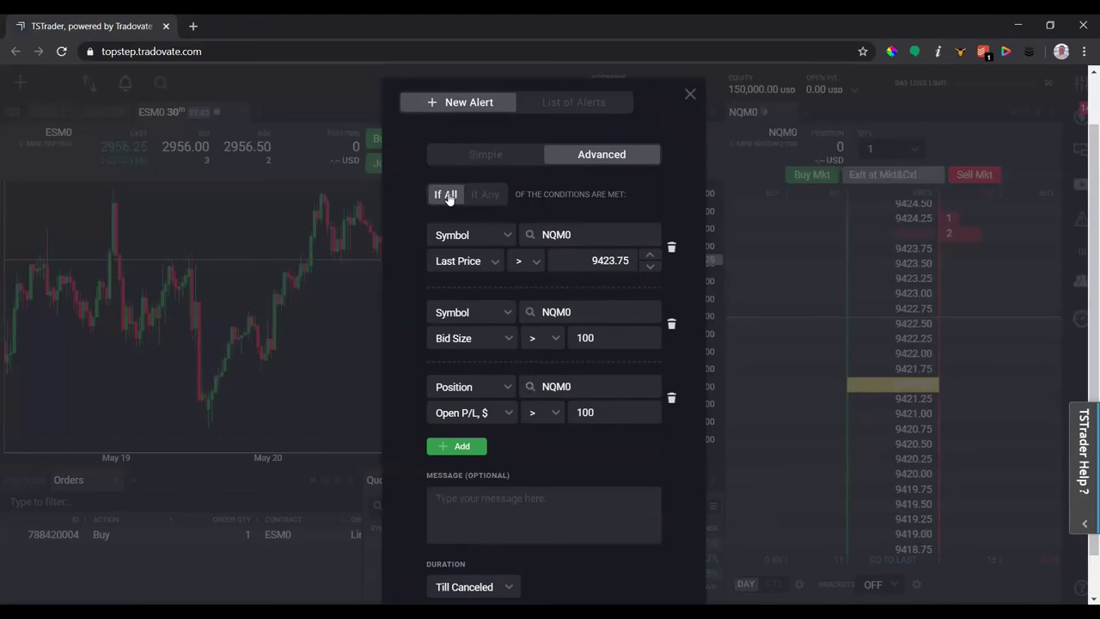
scroll(536, 235, down, 1)
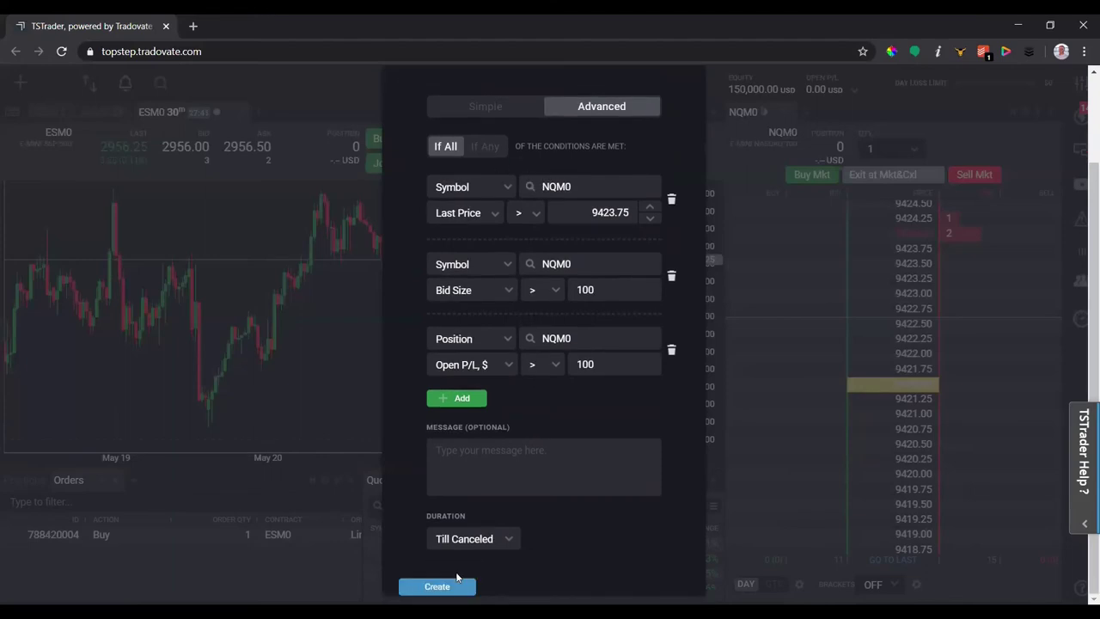
click(437, 586)
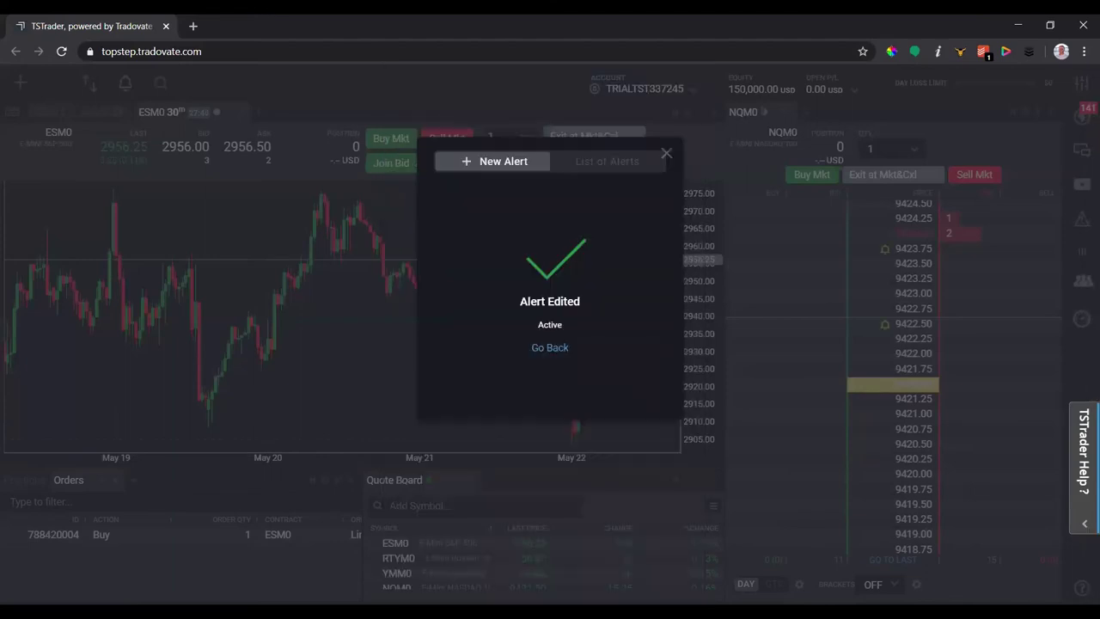
Open the active three-condition NQM0 alert for editing, review its conditions and close it without changes.
click(596, 170)
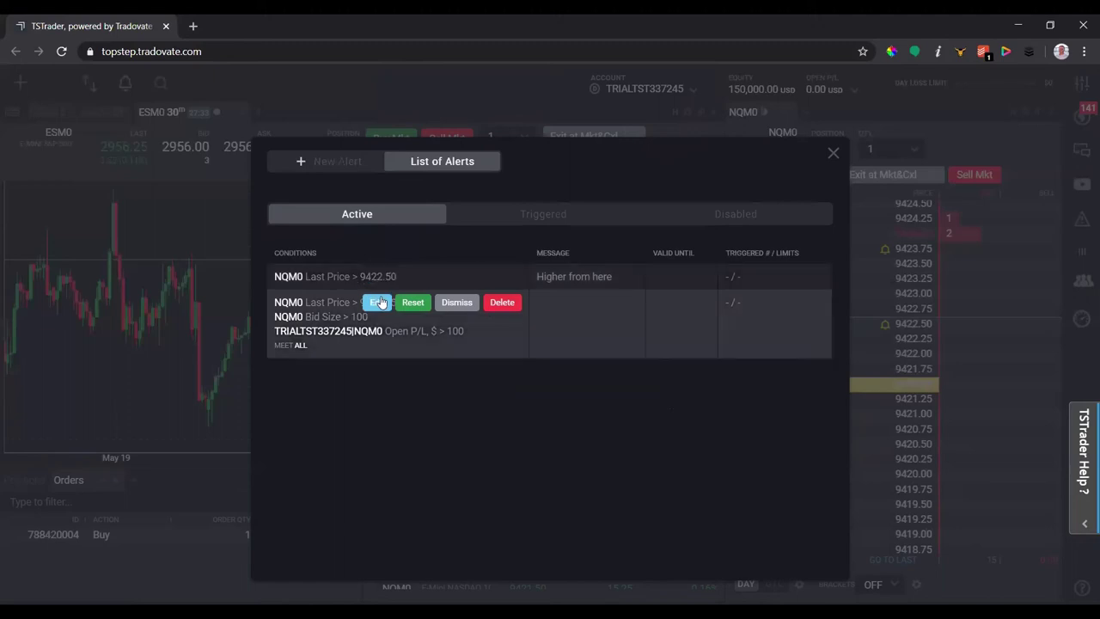
click(375, 300)
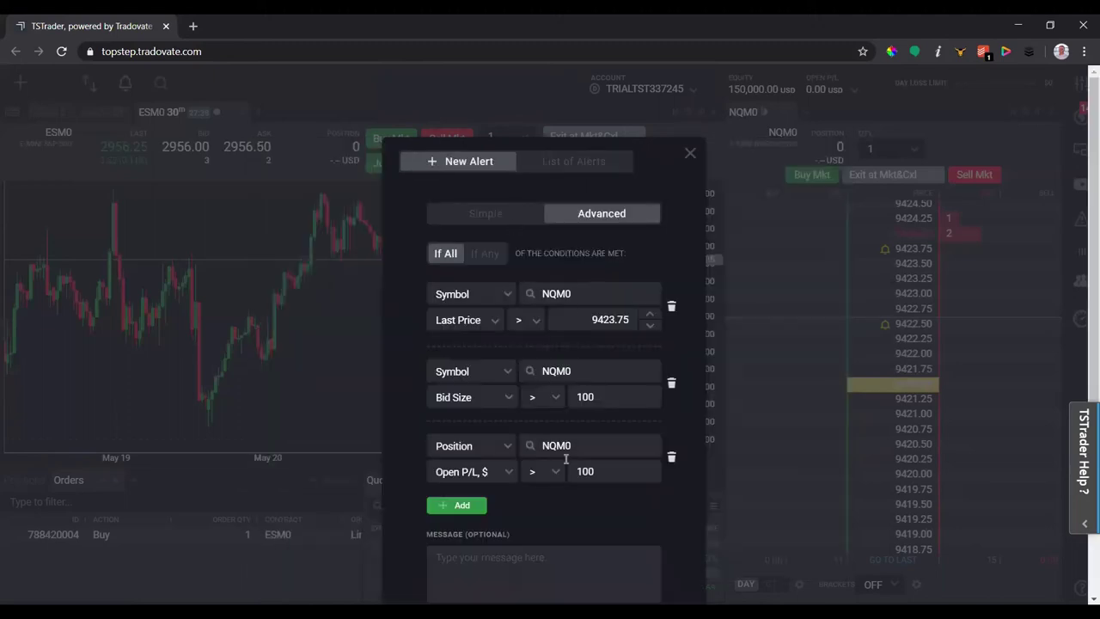
scroll(535, 485, down, 1)
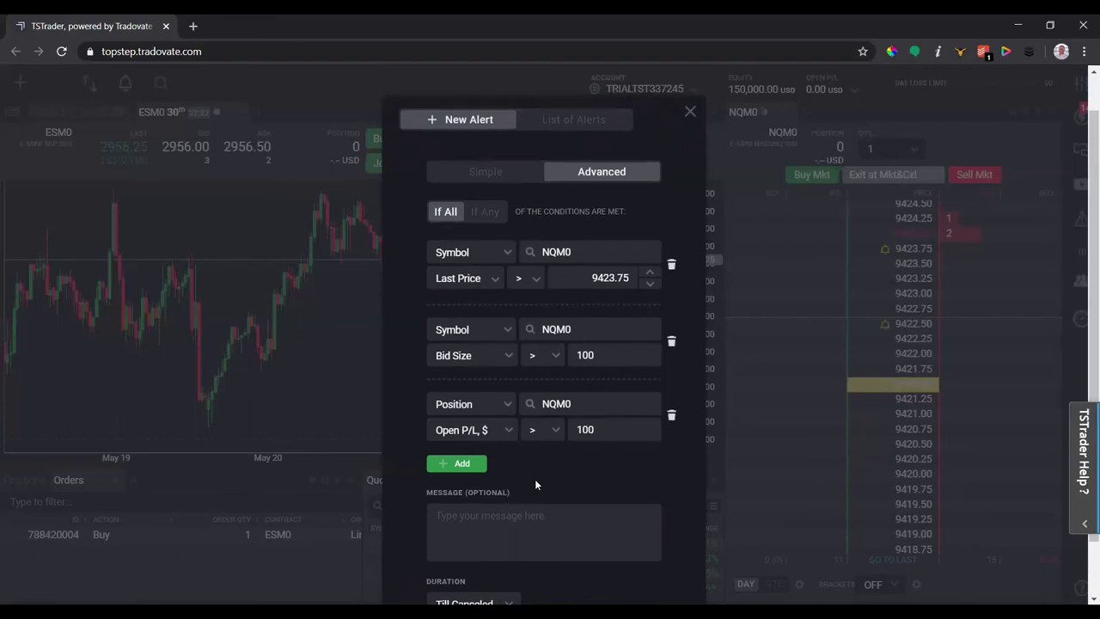
scroll(535, 485, up, 1)
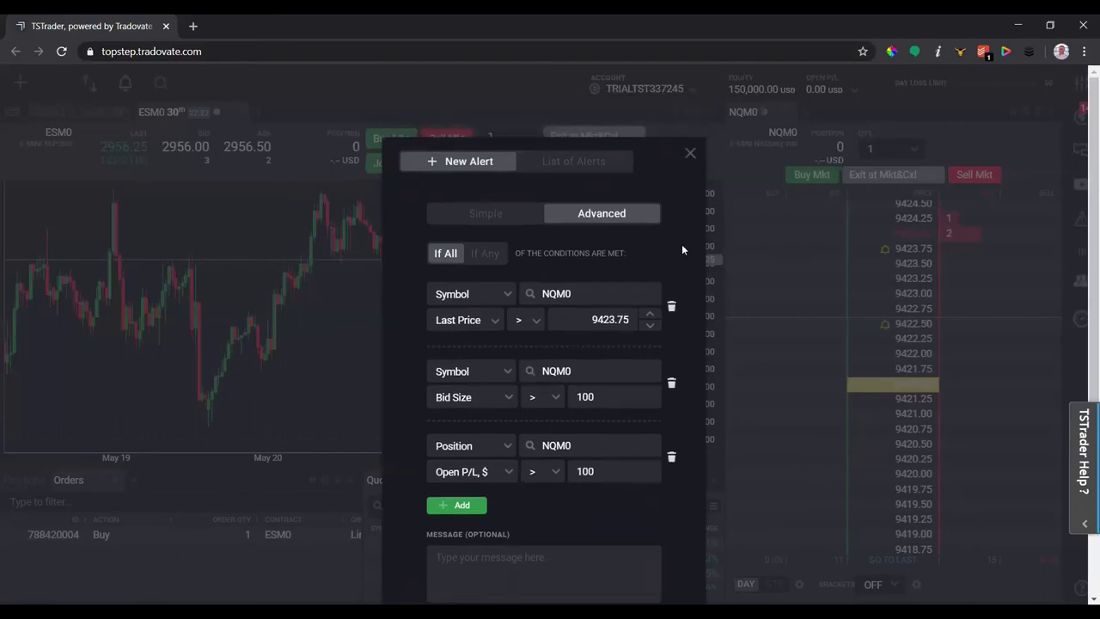
click(691, 154)
Delete the three-condition NQM0 alert from the active alerts.
click(125, 85)
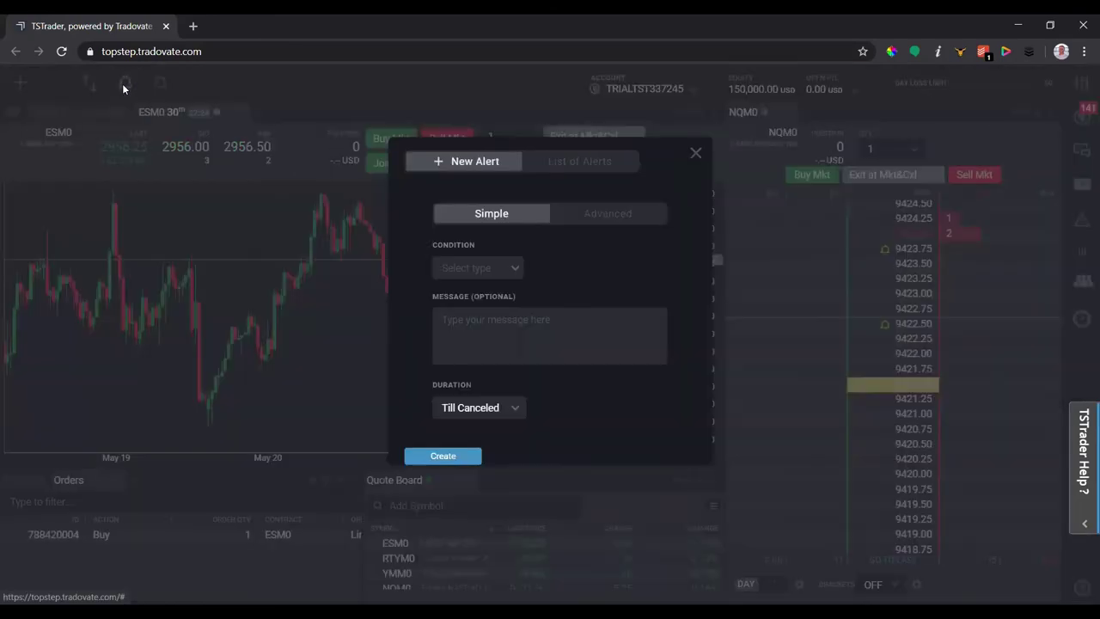
click(564, 160)
mouse_move(369, 280)
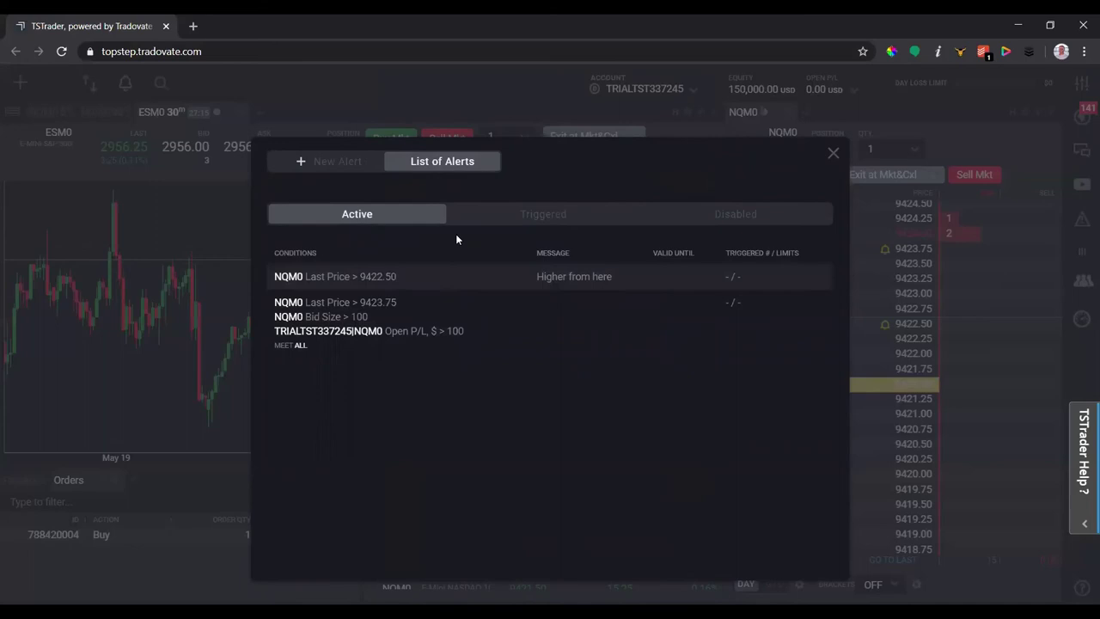
click(482, 220)
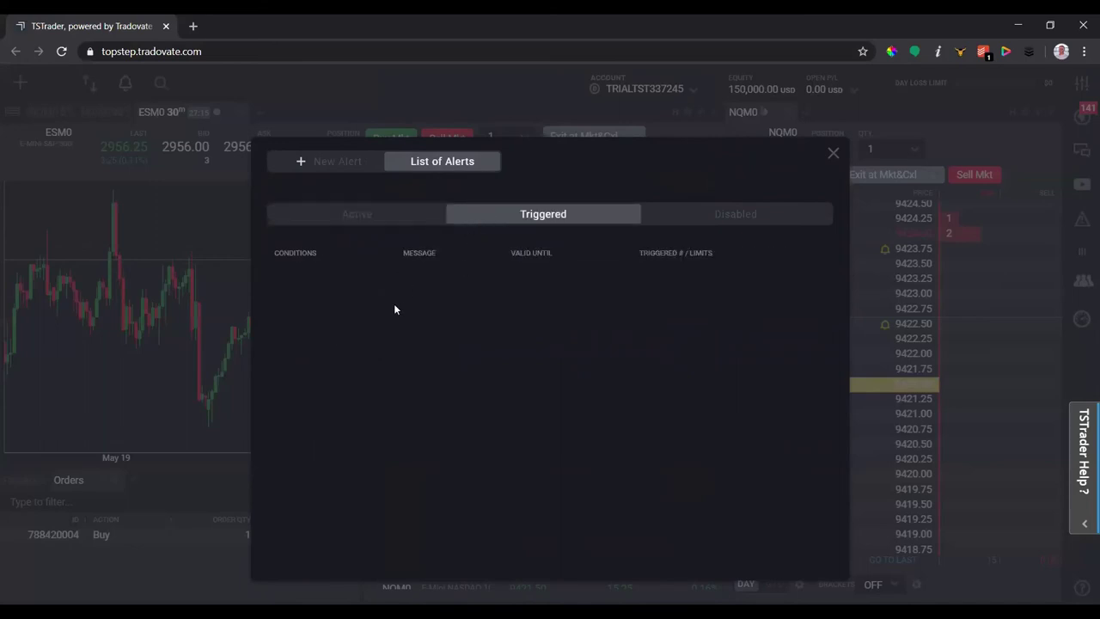
click(378, 220)
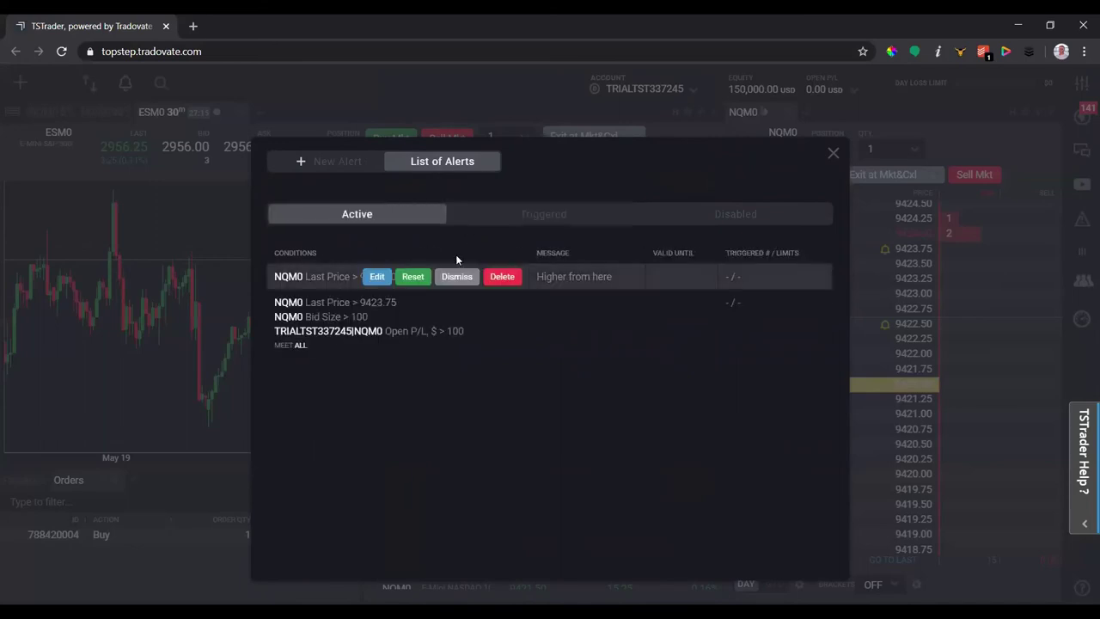
mouse_move(459, 334)
mouse_move(495, 282)
click(498, 303)
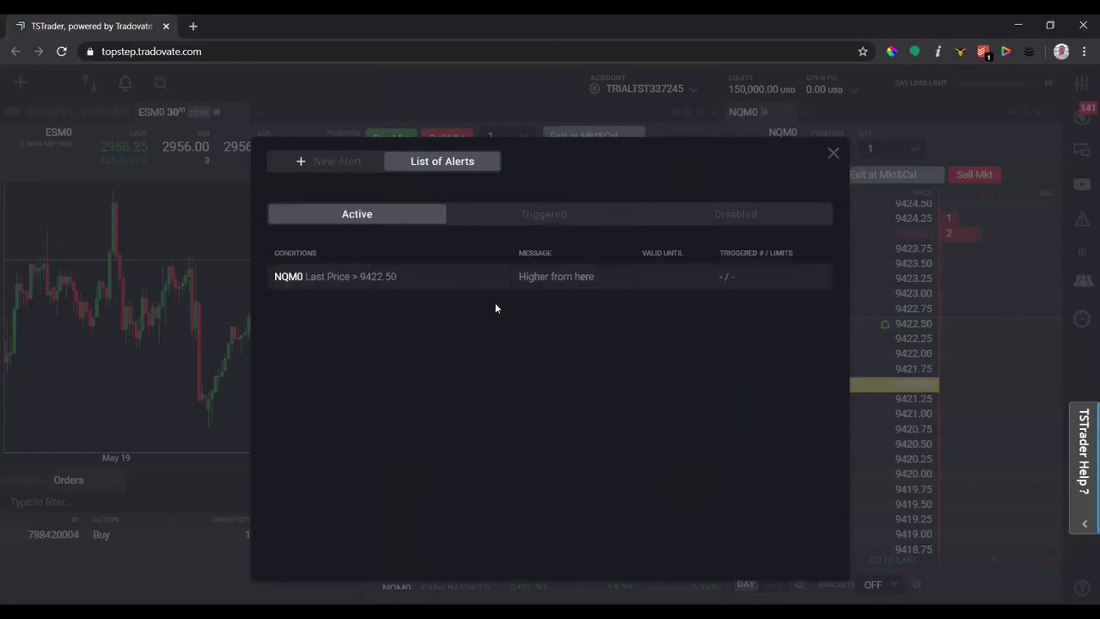
Check the disabled, triggered and active alerts in the list of alerts.
click(706, 215)
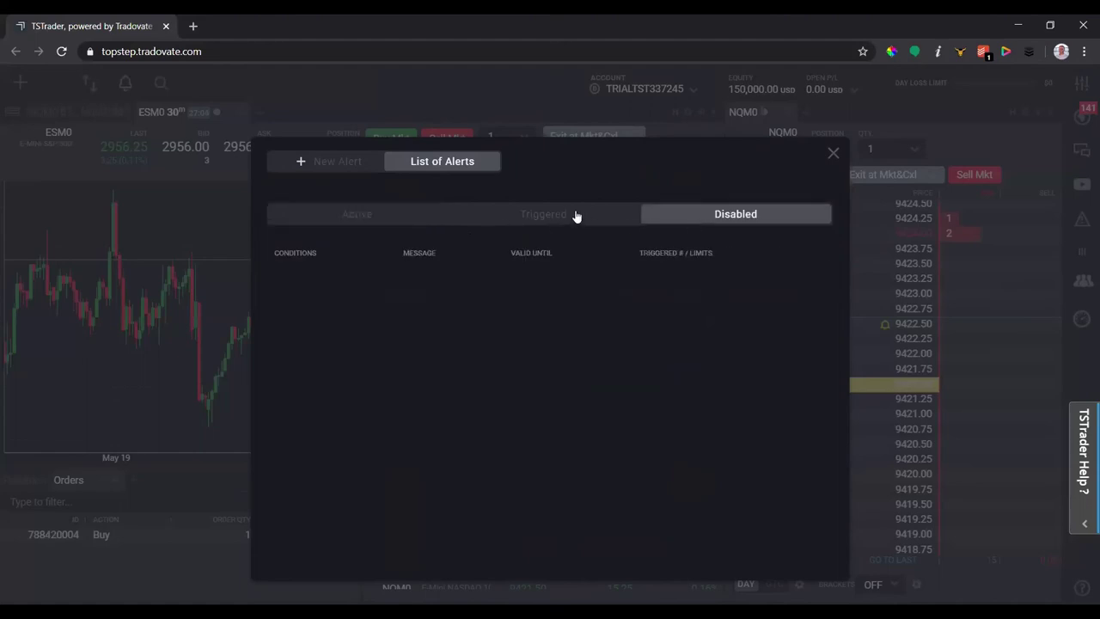
click(516, 221)
click(354, 217)
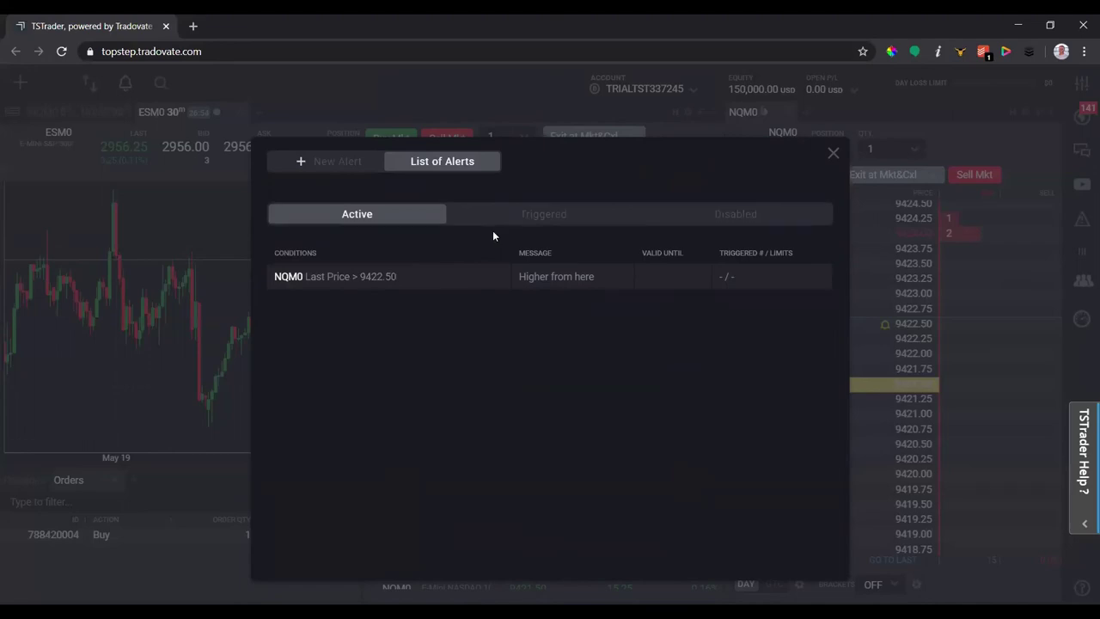
Examine the criteria available for a simple alert on symbol NQM0, and leave without creating an alert.
click(345, 168)
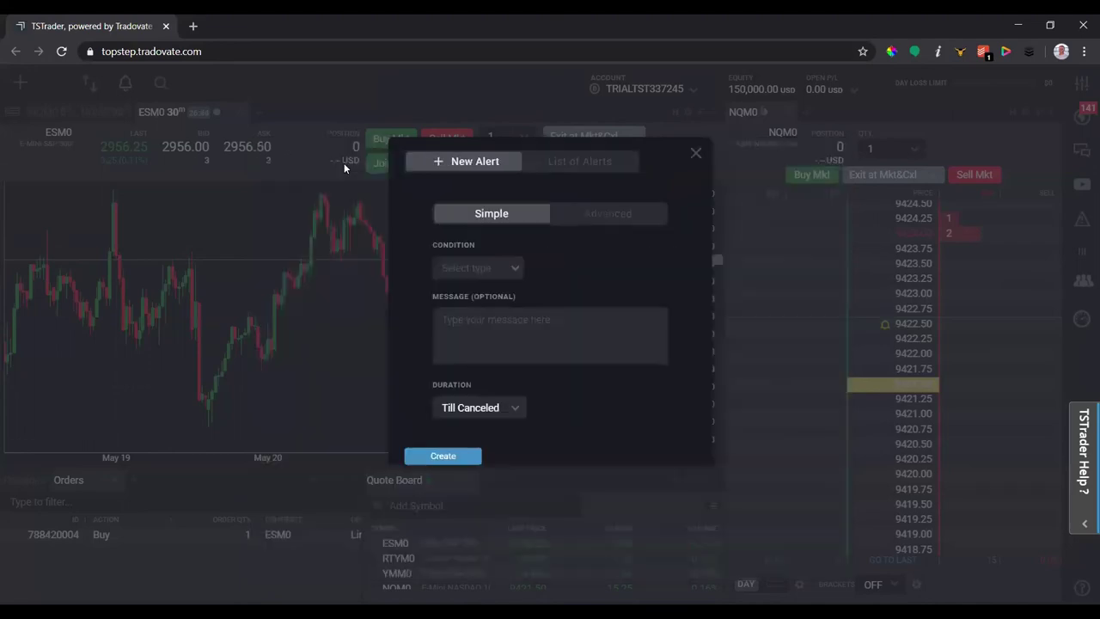
click(516, 269)
click(481, 289)
click(597, 266)
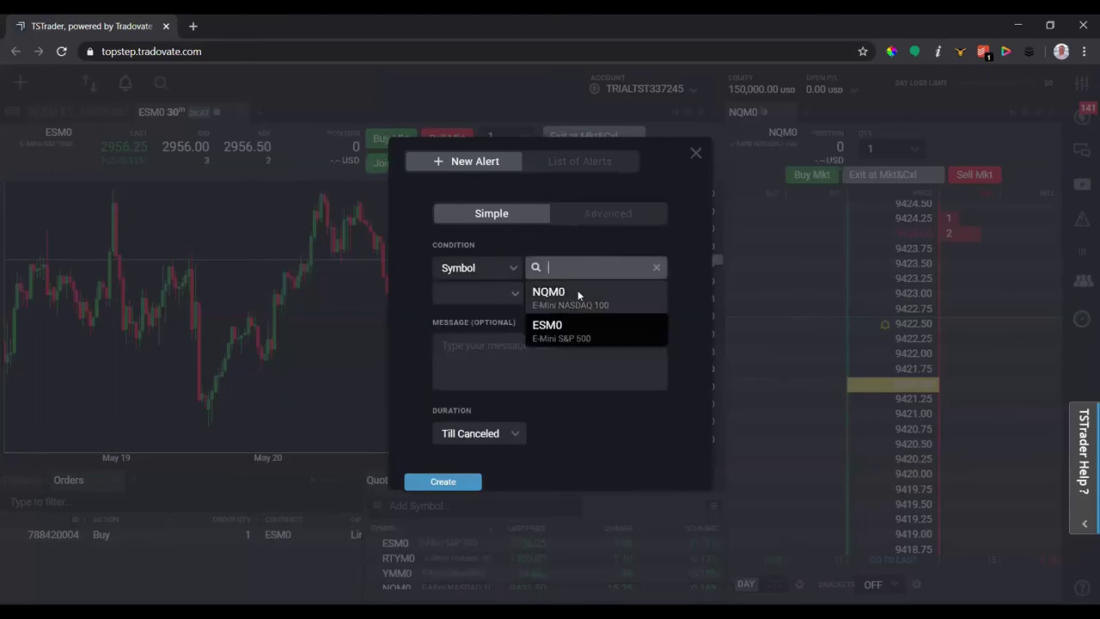
click(578, 290)
click(519, 294)
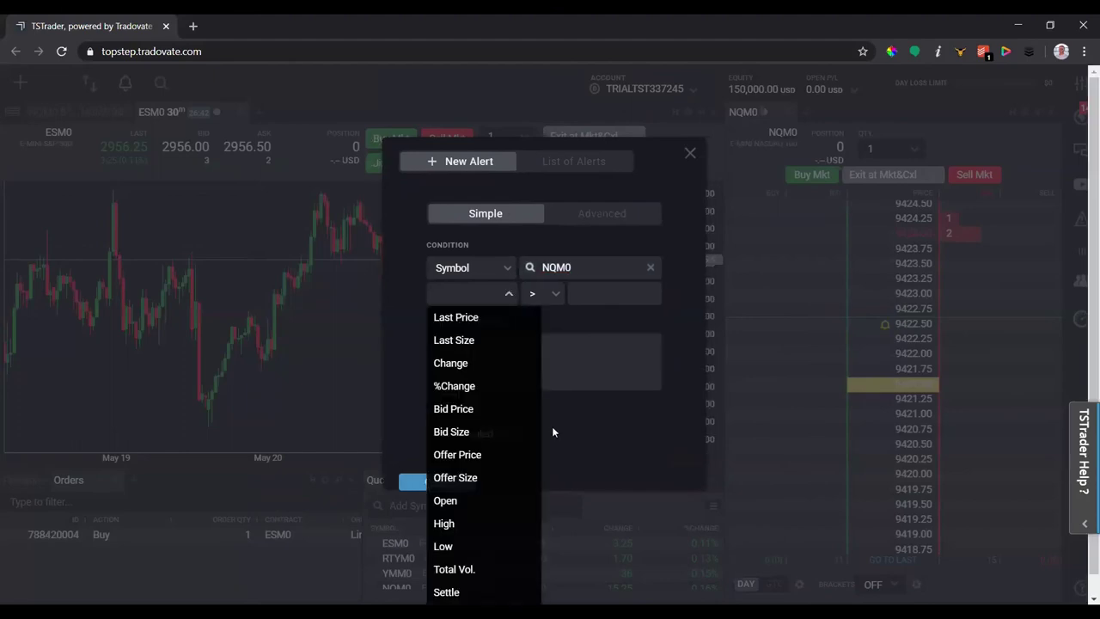
scroll(533, 439, down, 1)
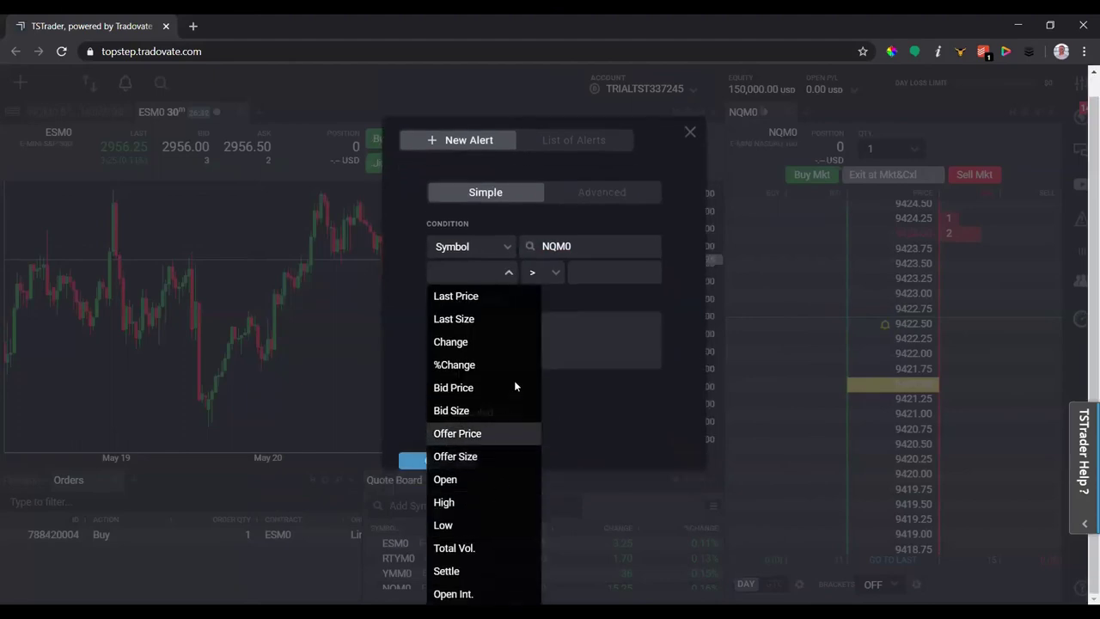
click(572, 292)
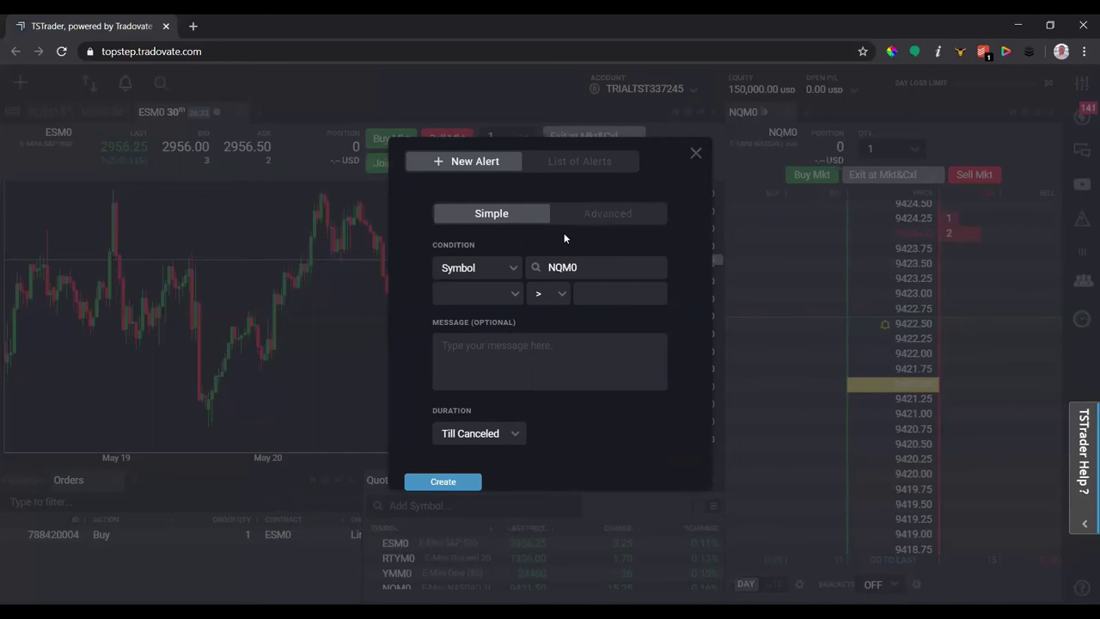
click(696, 155)
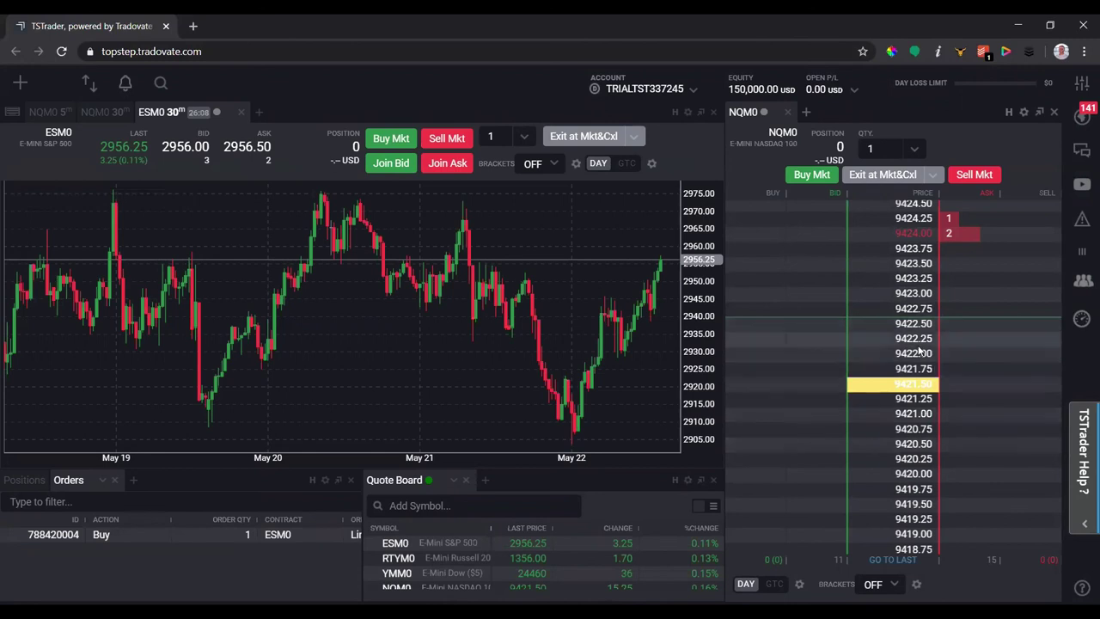
Reopen the list of alerts, review its triggered, disabled and active alerts, and close it.
click(125, 83)
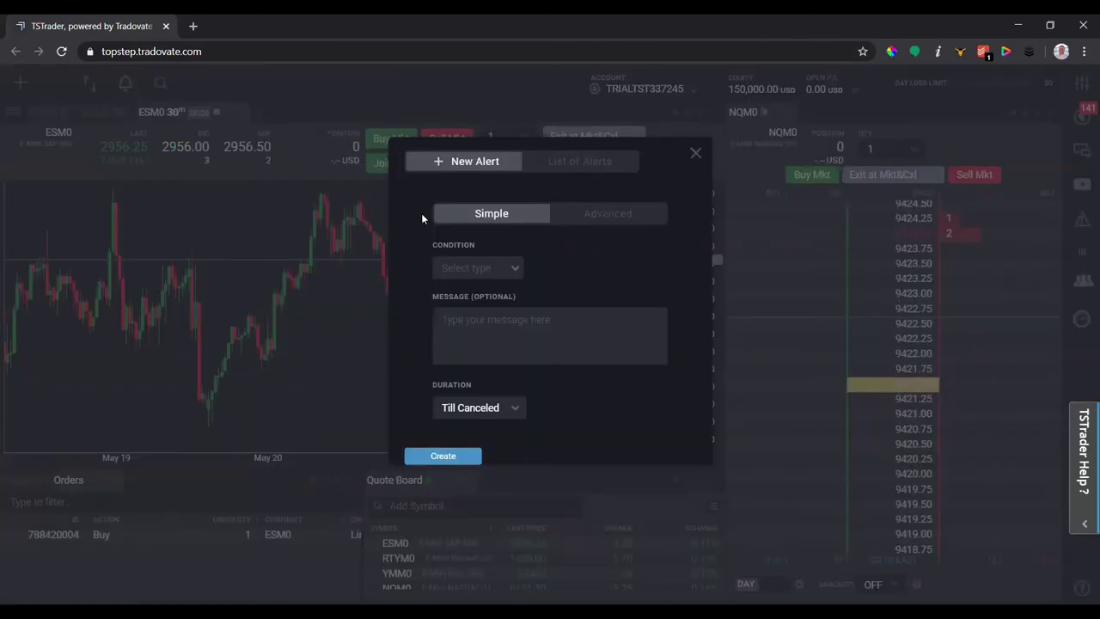
click(555, 164)
click(557, 214)
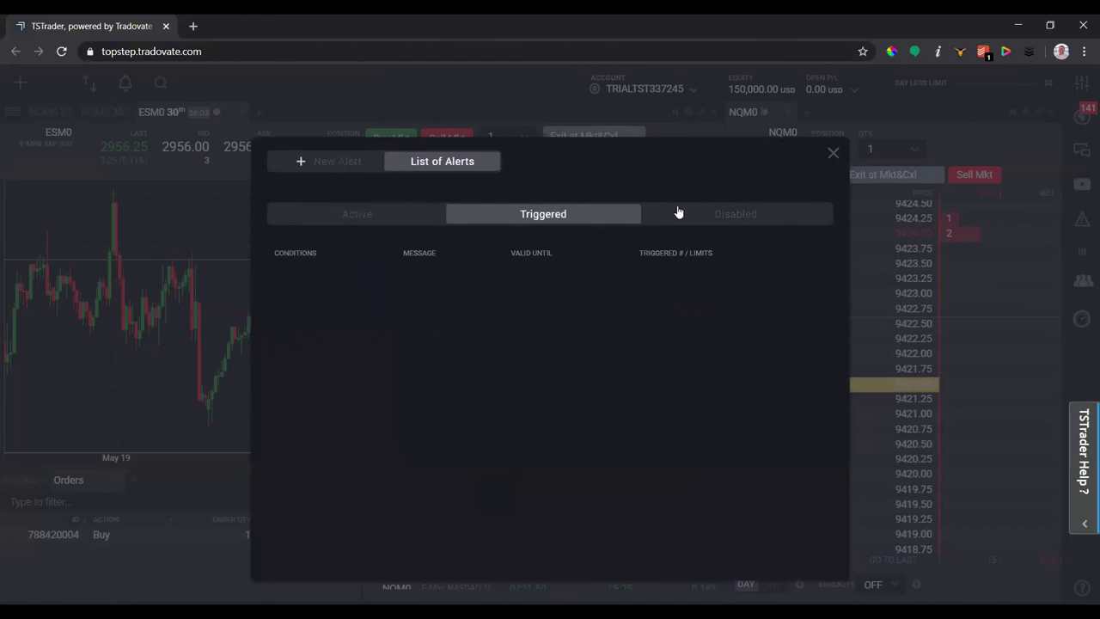
click(678, 214)
click(364, 212)
click(832, 154)
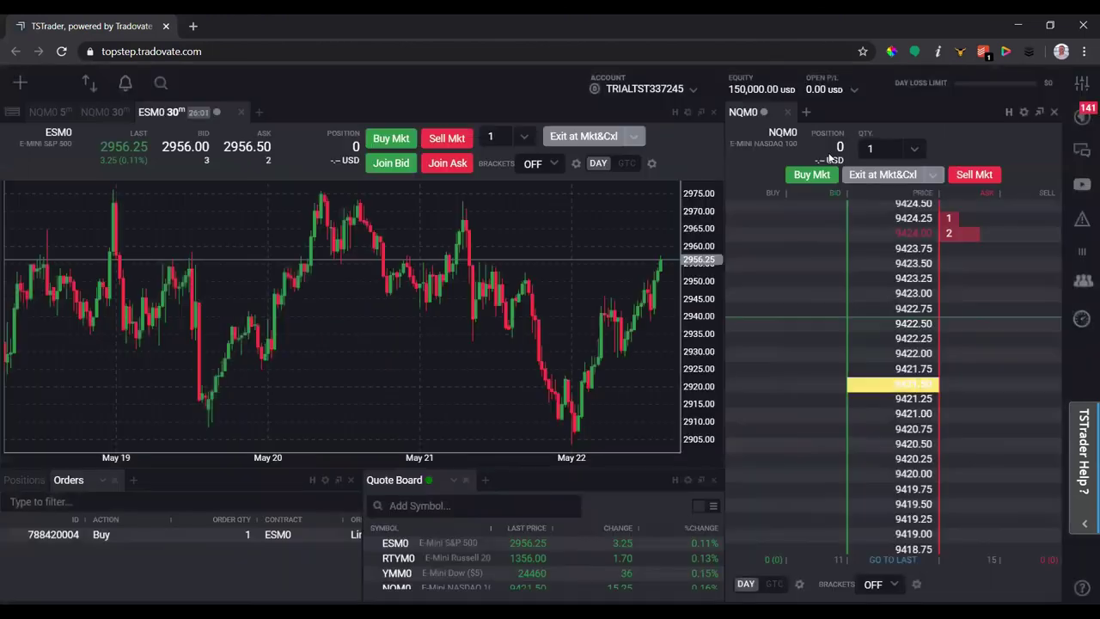